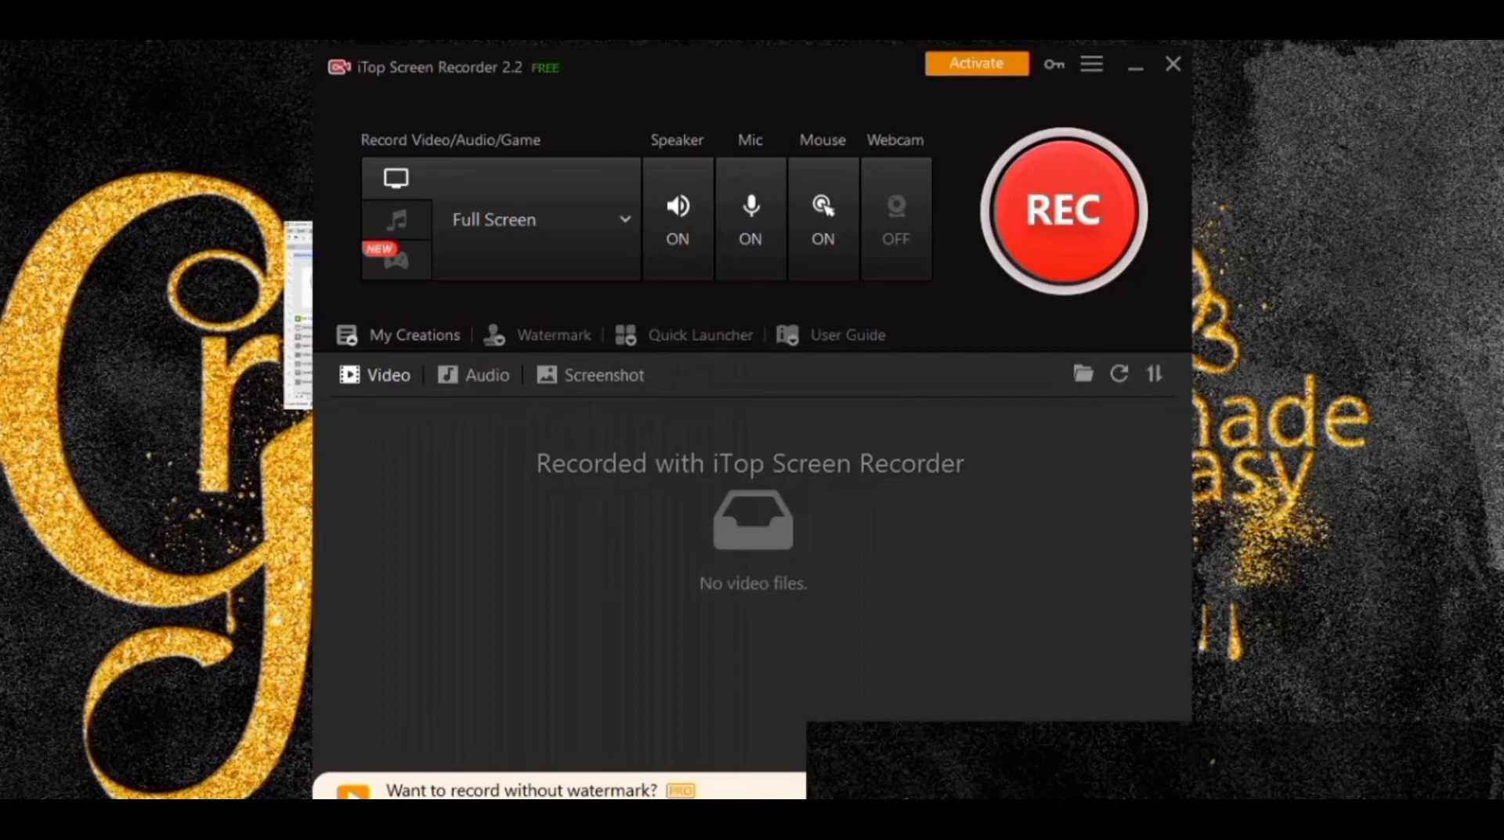
Step: Bring up Windows Task View showing the open iTop, CorelDRAW and Photoshop windows
key(super+Tab)
Step: Switch to CorelDRAW and start a new A3 document (11.693 × 16.535 in, RGB, 300 dpi)
click(437, 305)
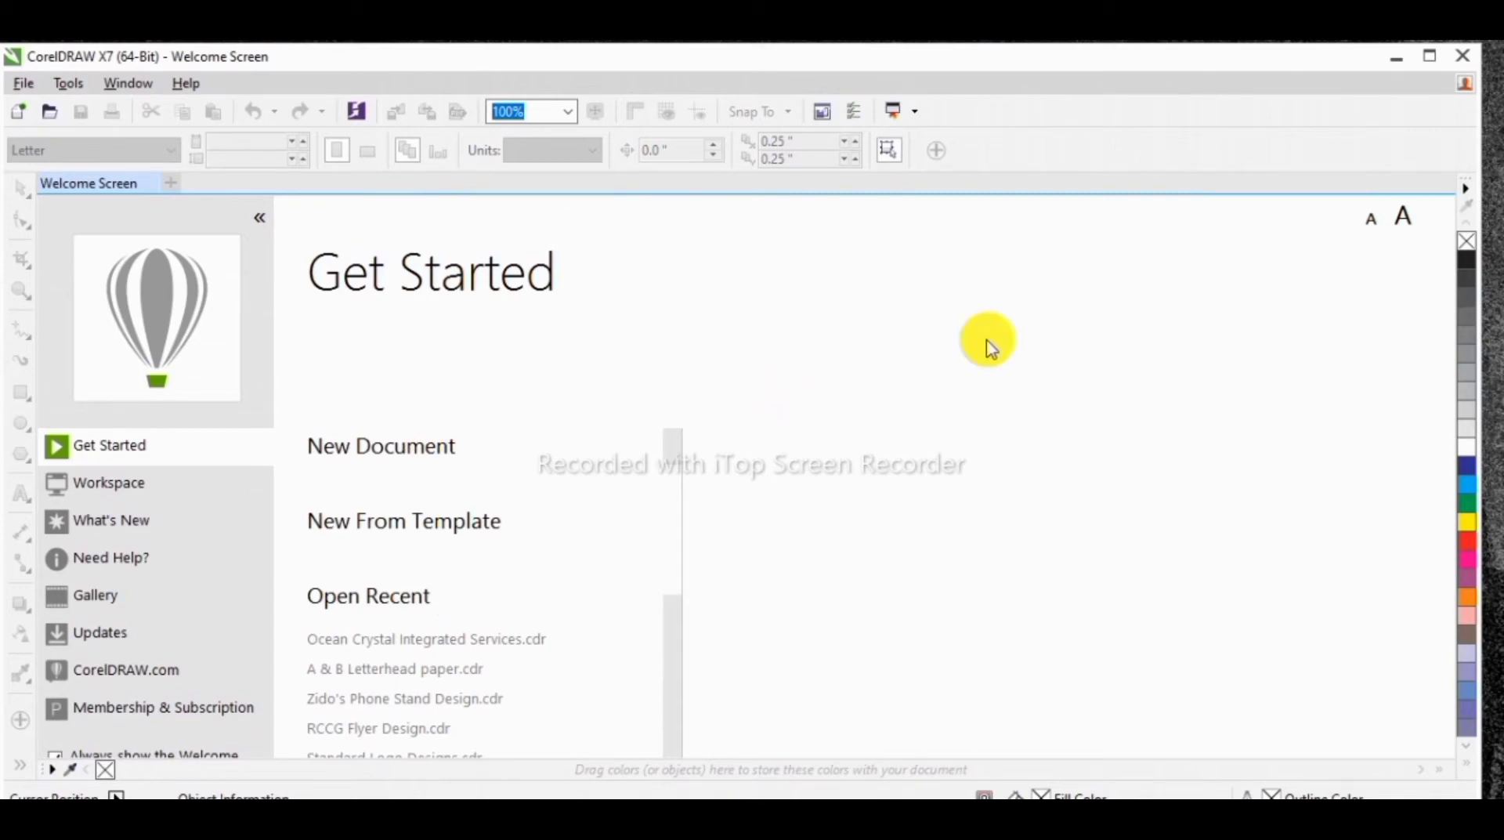
click(389, 450)
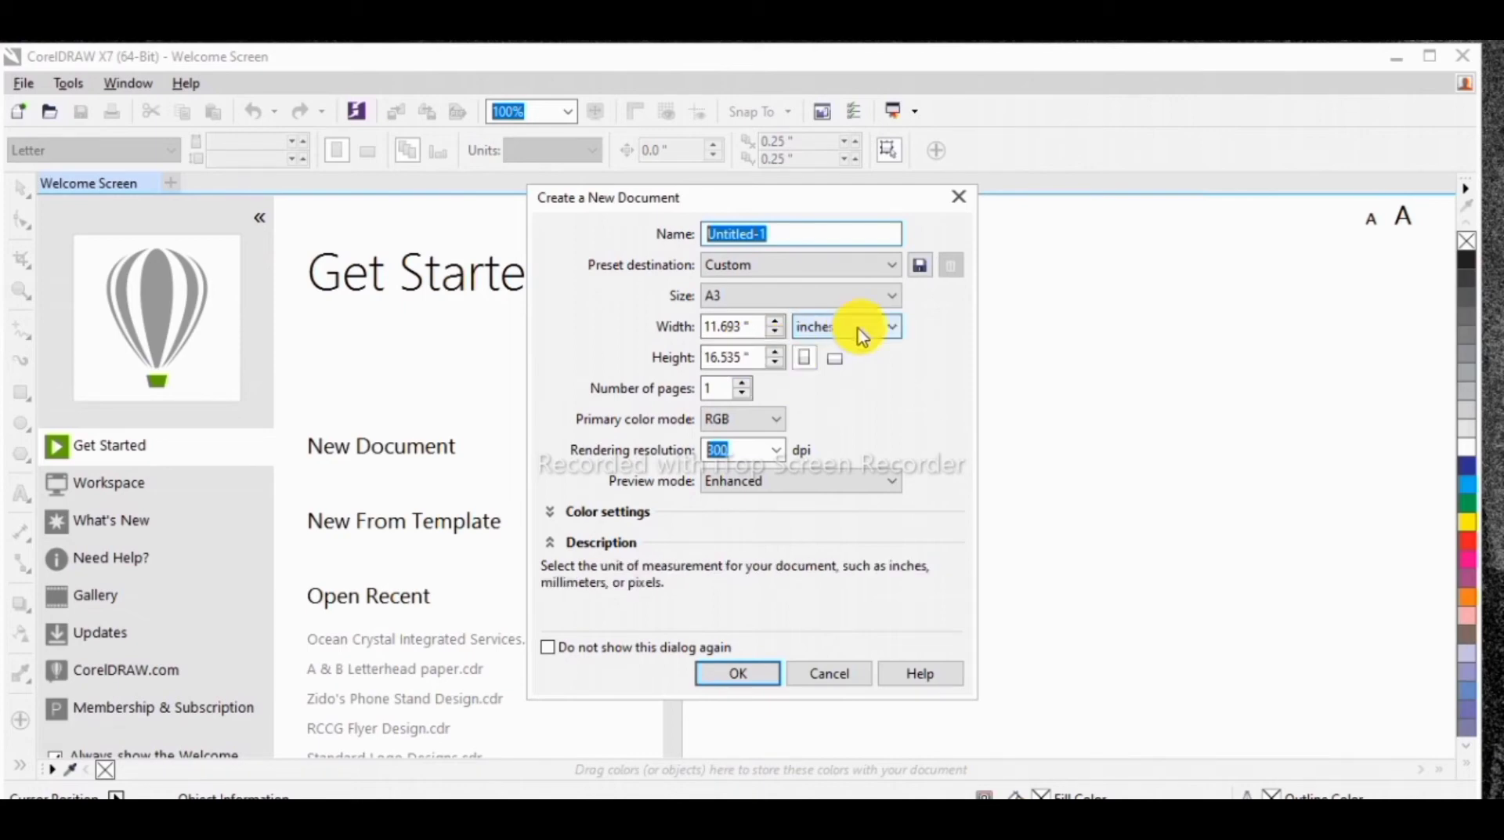
click(835, 360)
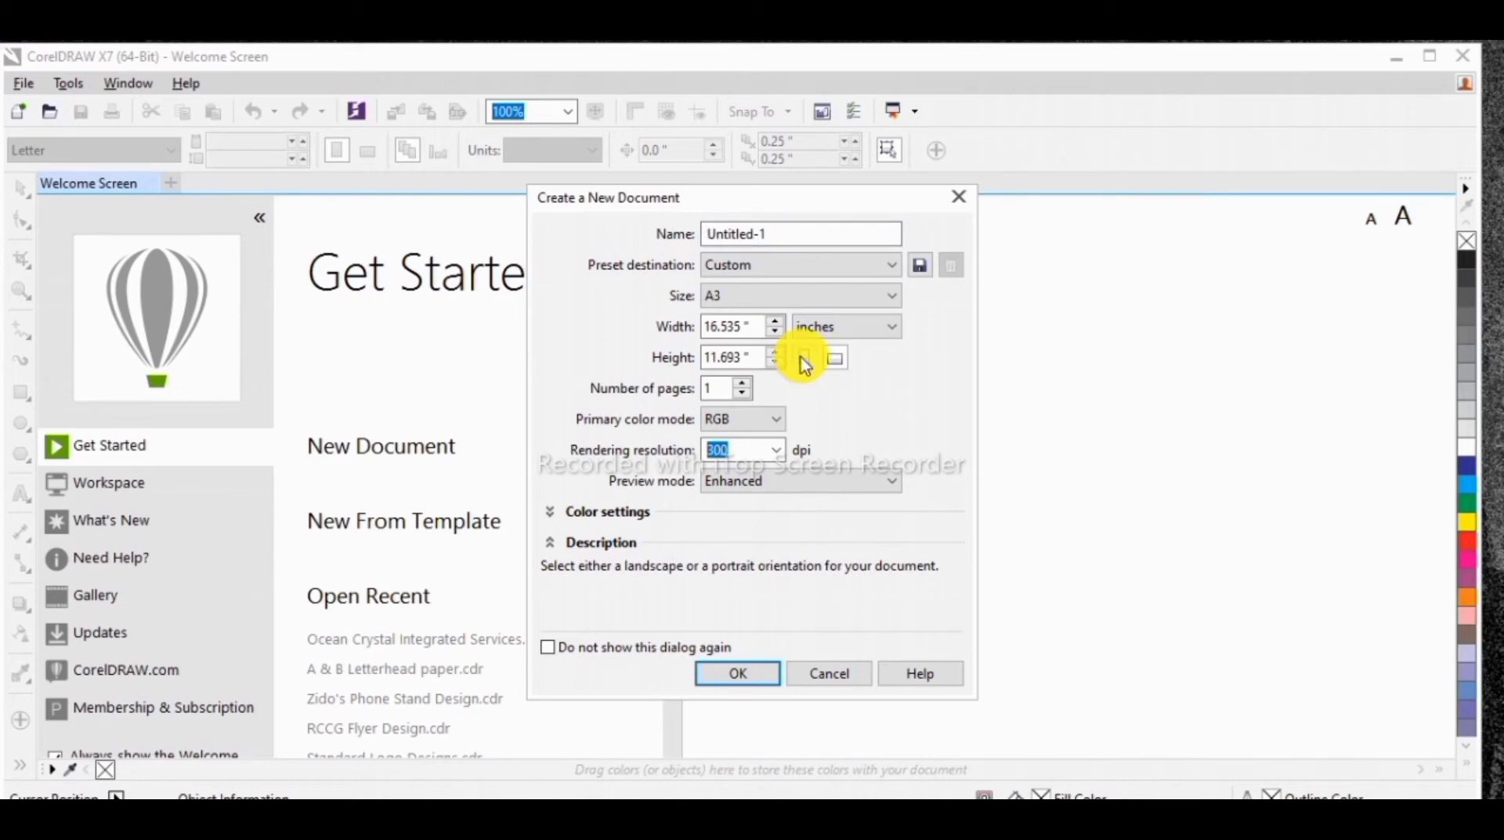
click(803, 359)
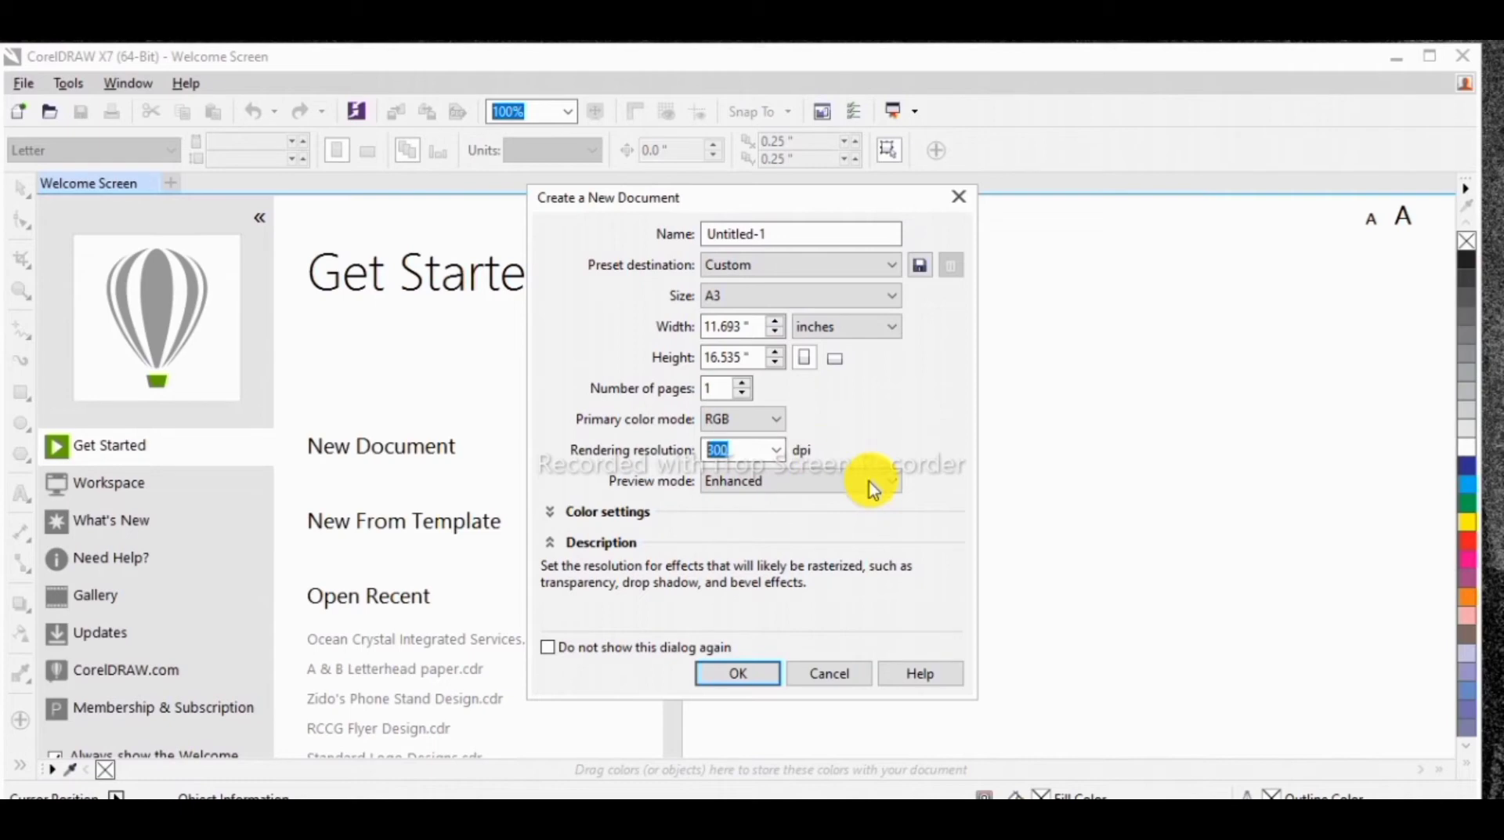
click(889, 481)
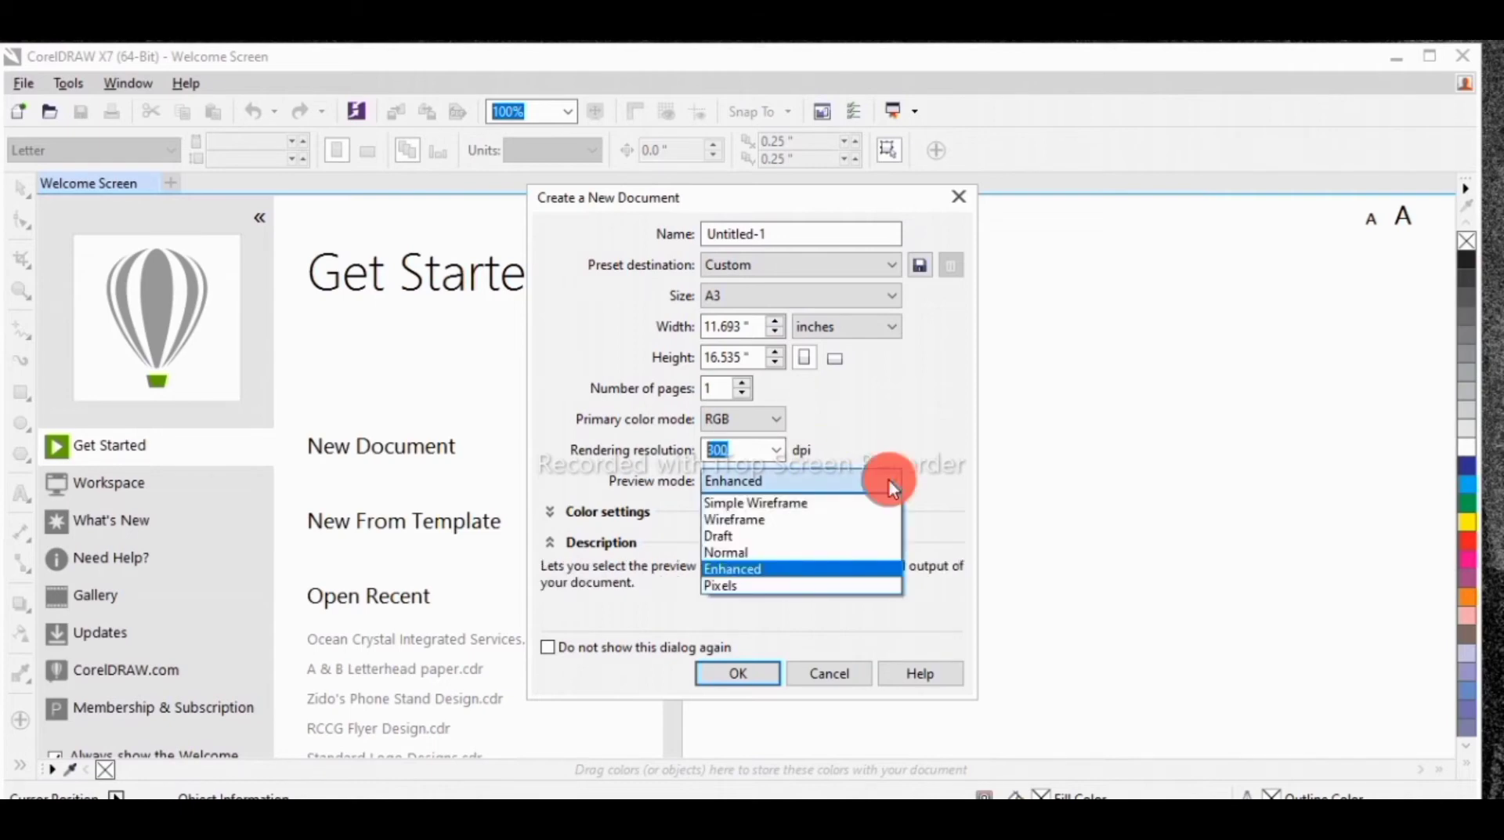
click(890, 481)
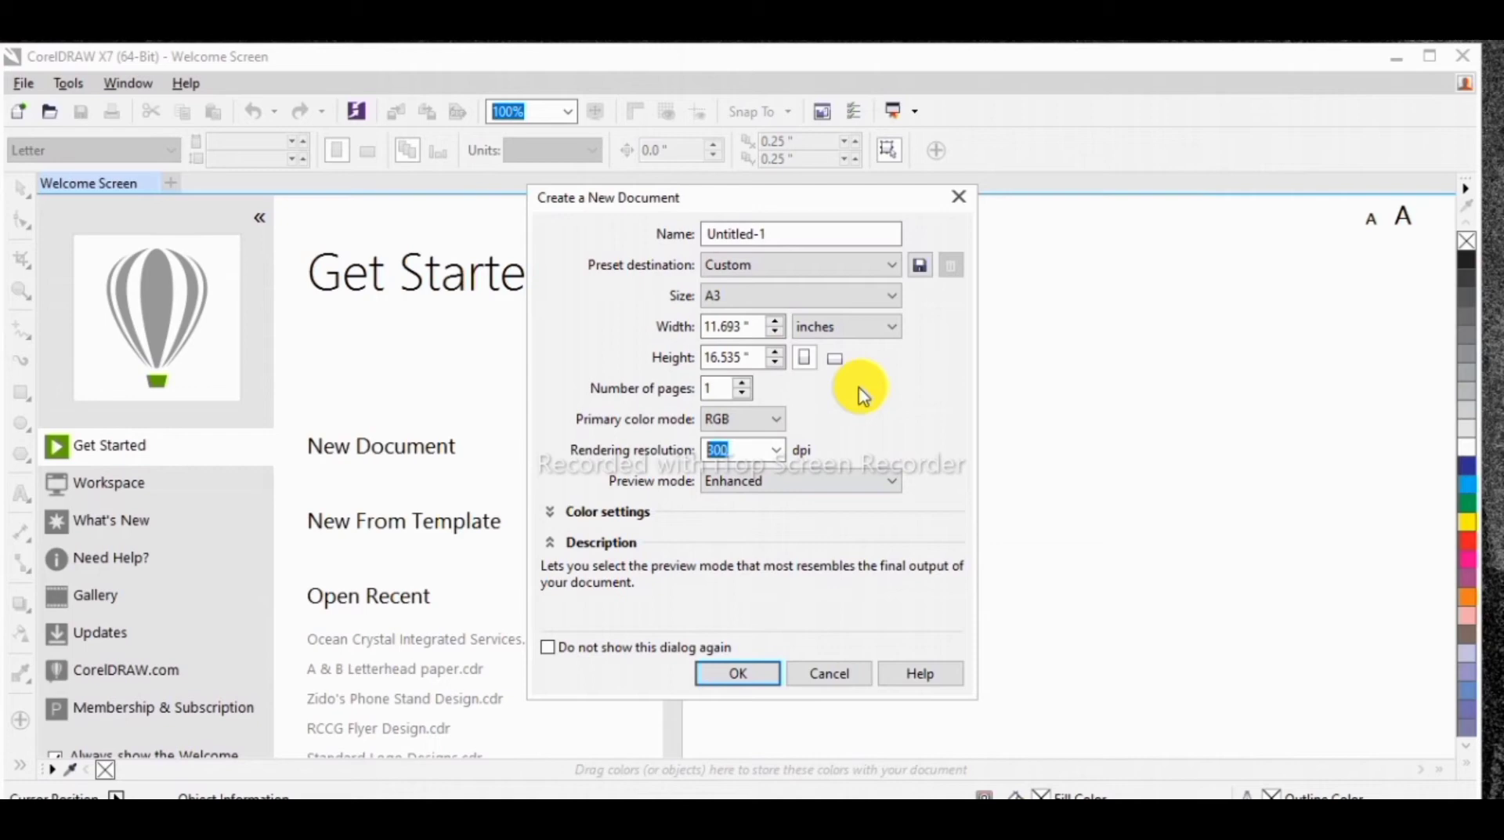
click(893, 297)
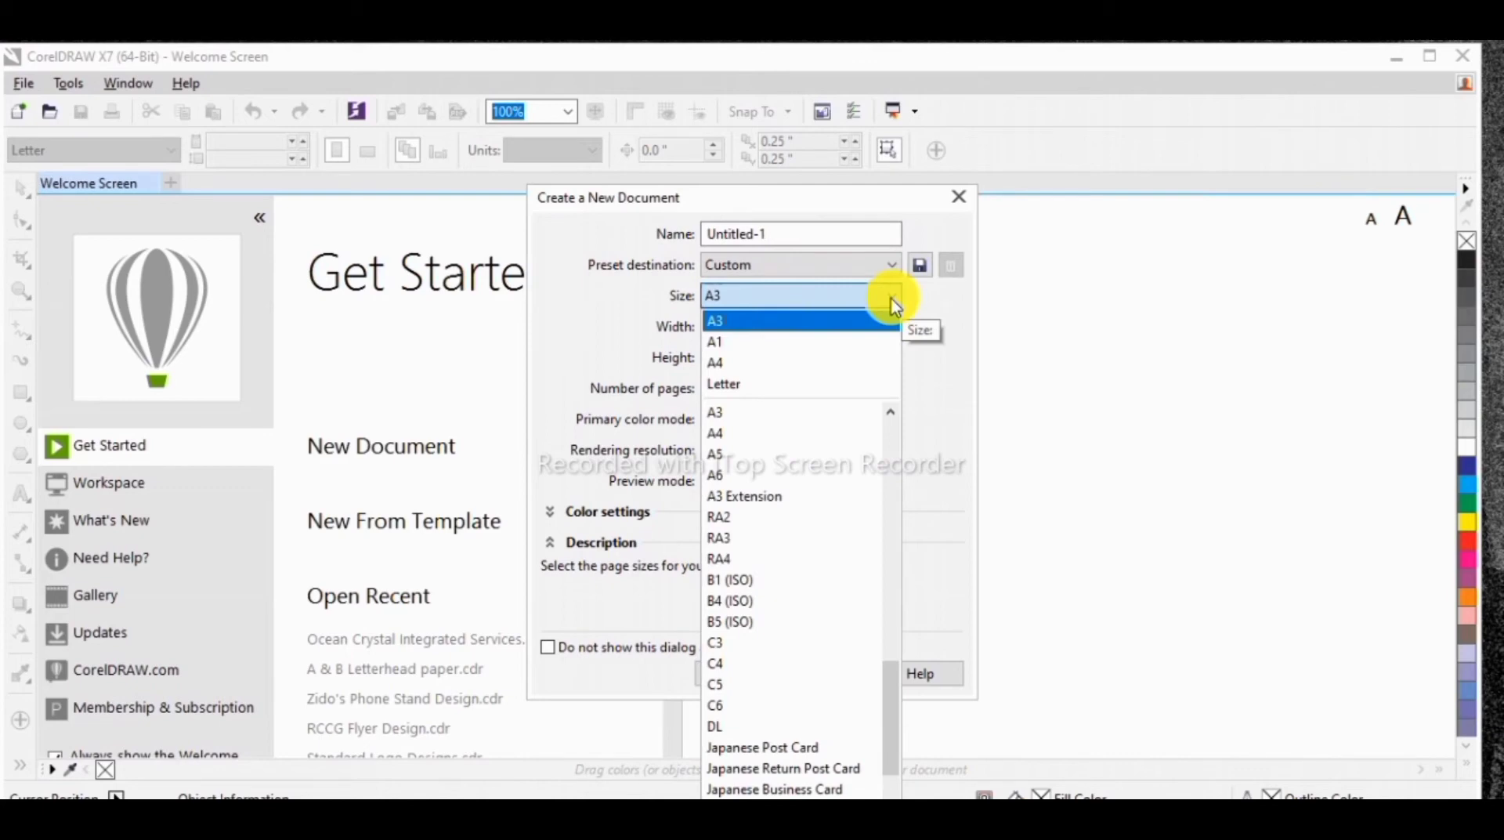
click(885, 319)
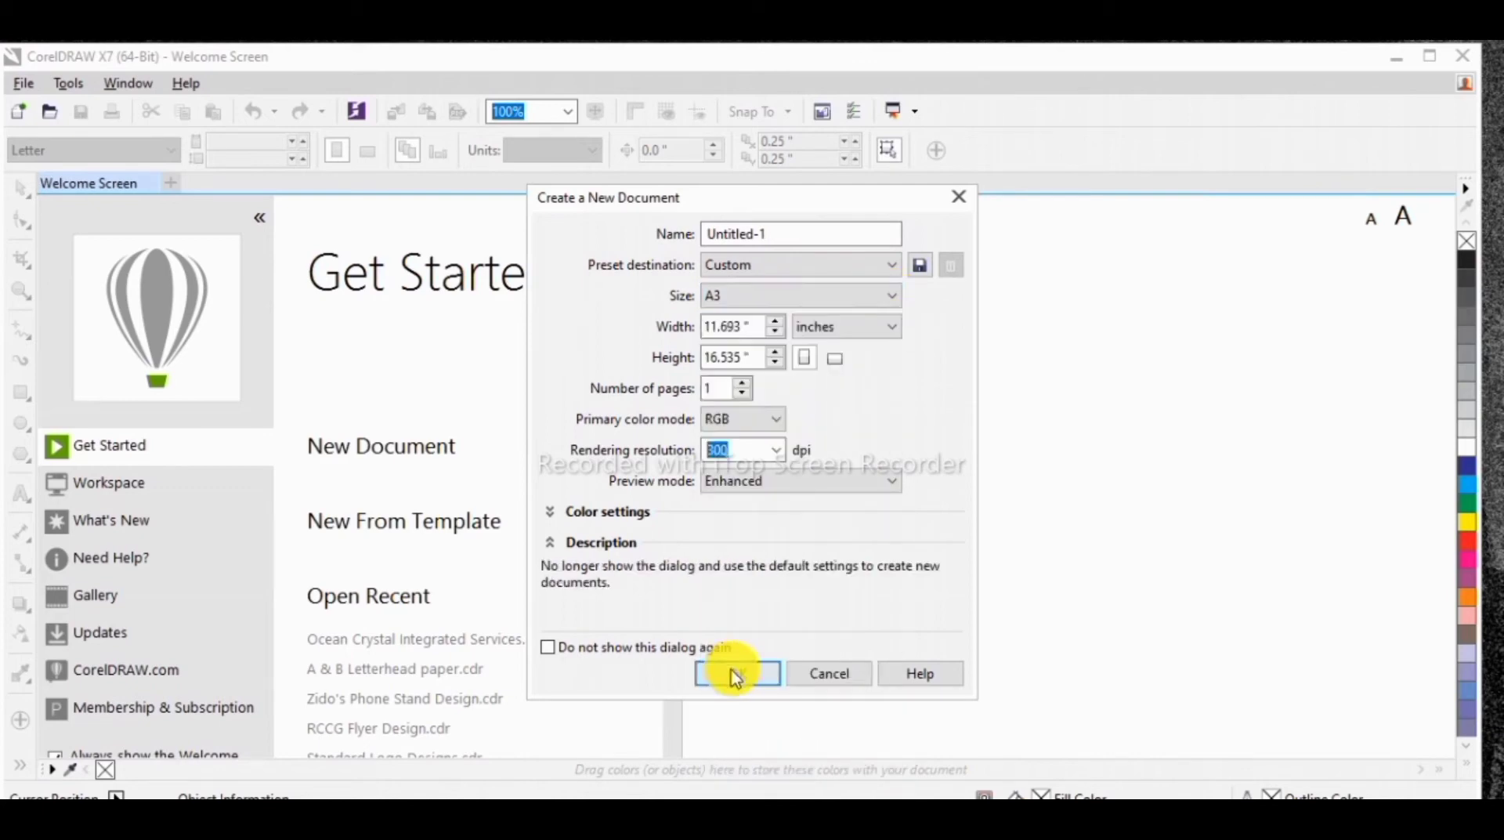
Step: Accept the settings to create the blank A3 portrait document Untitled-1
click(736, 674)
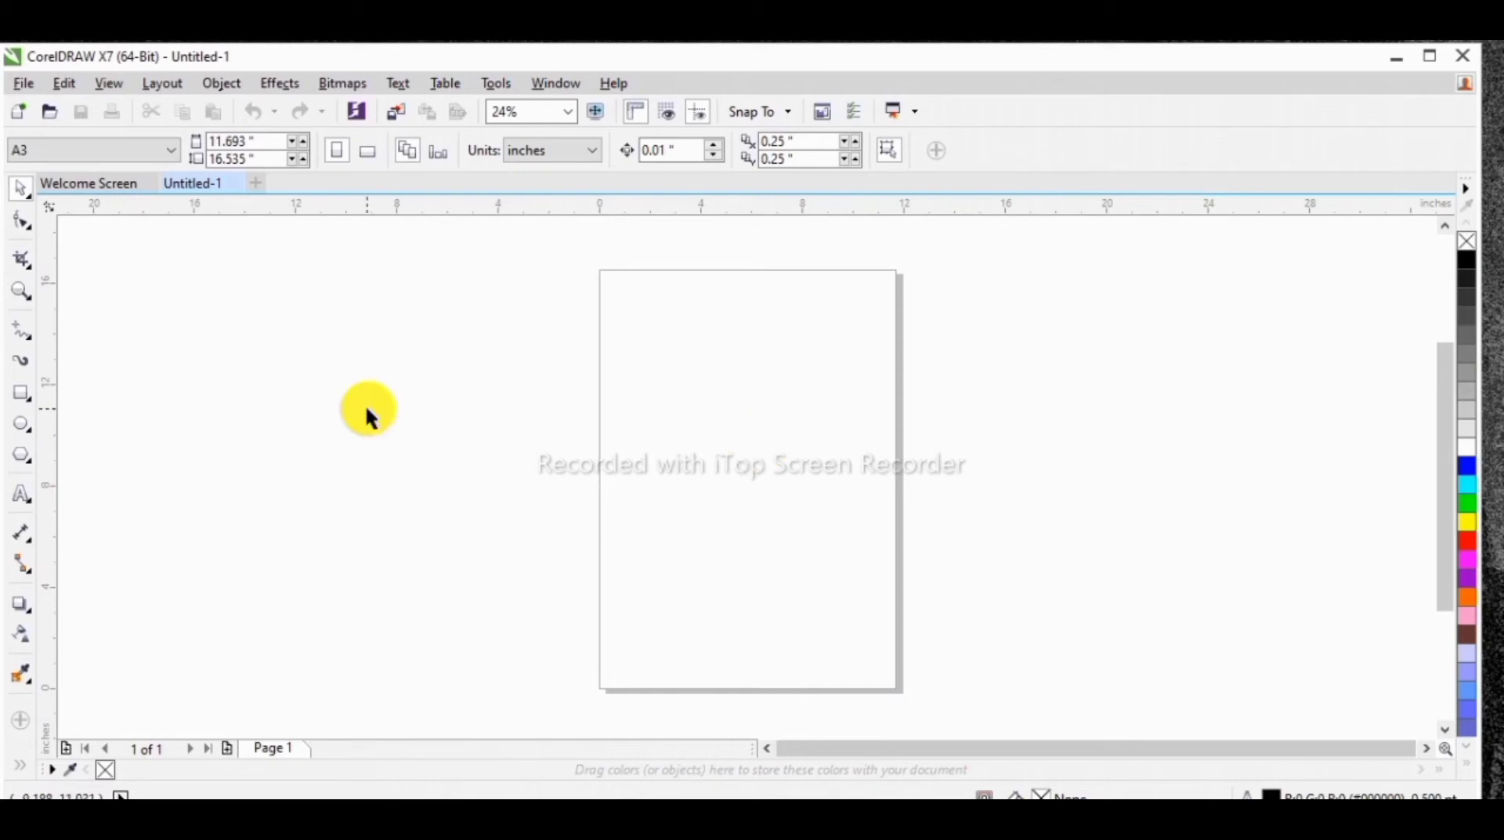
Step: Draw an 11.618 × 16.535 inch rectangle from the page's top-left to bottom-right corner
click(23, 392)
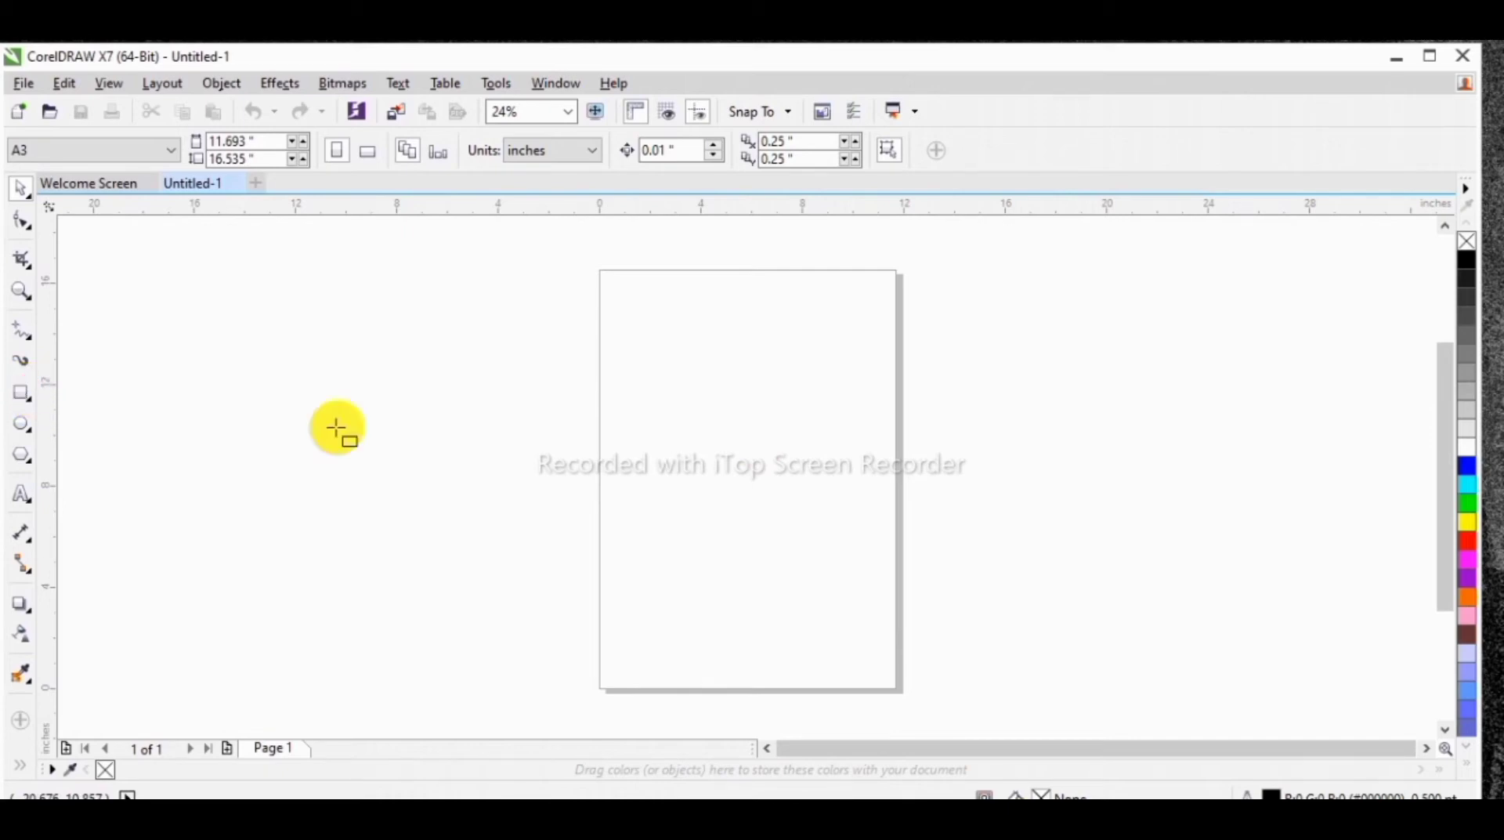
click(601, 270)
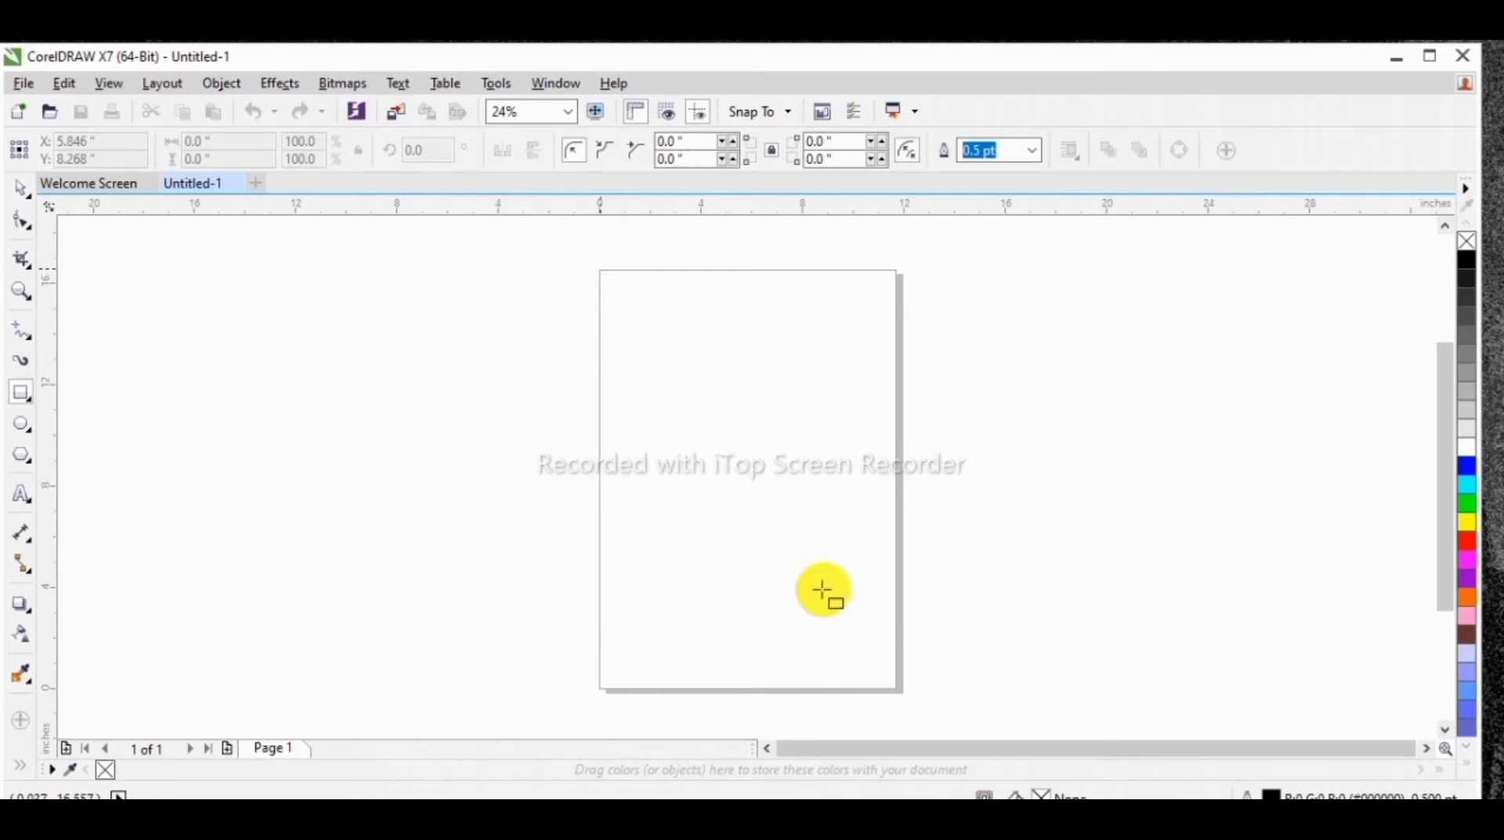
drag(600, 270, 895, 686)
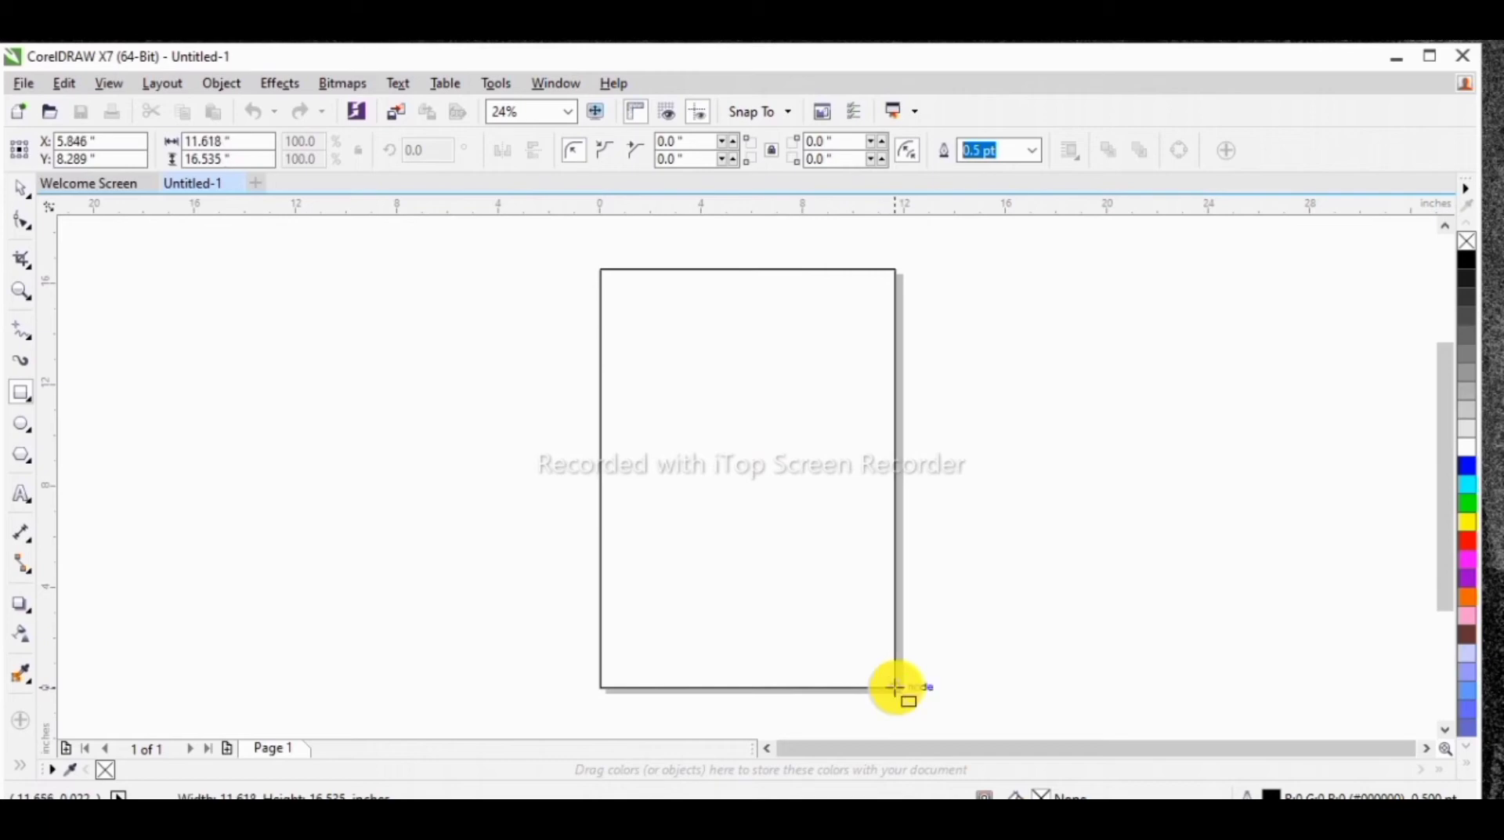
click(21, 189)
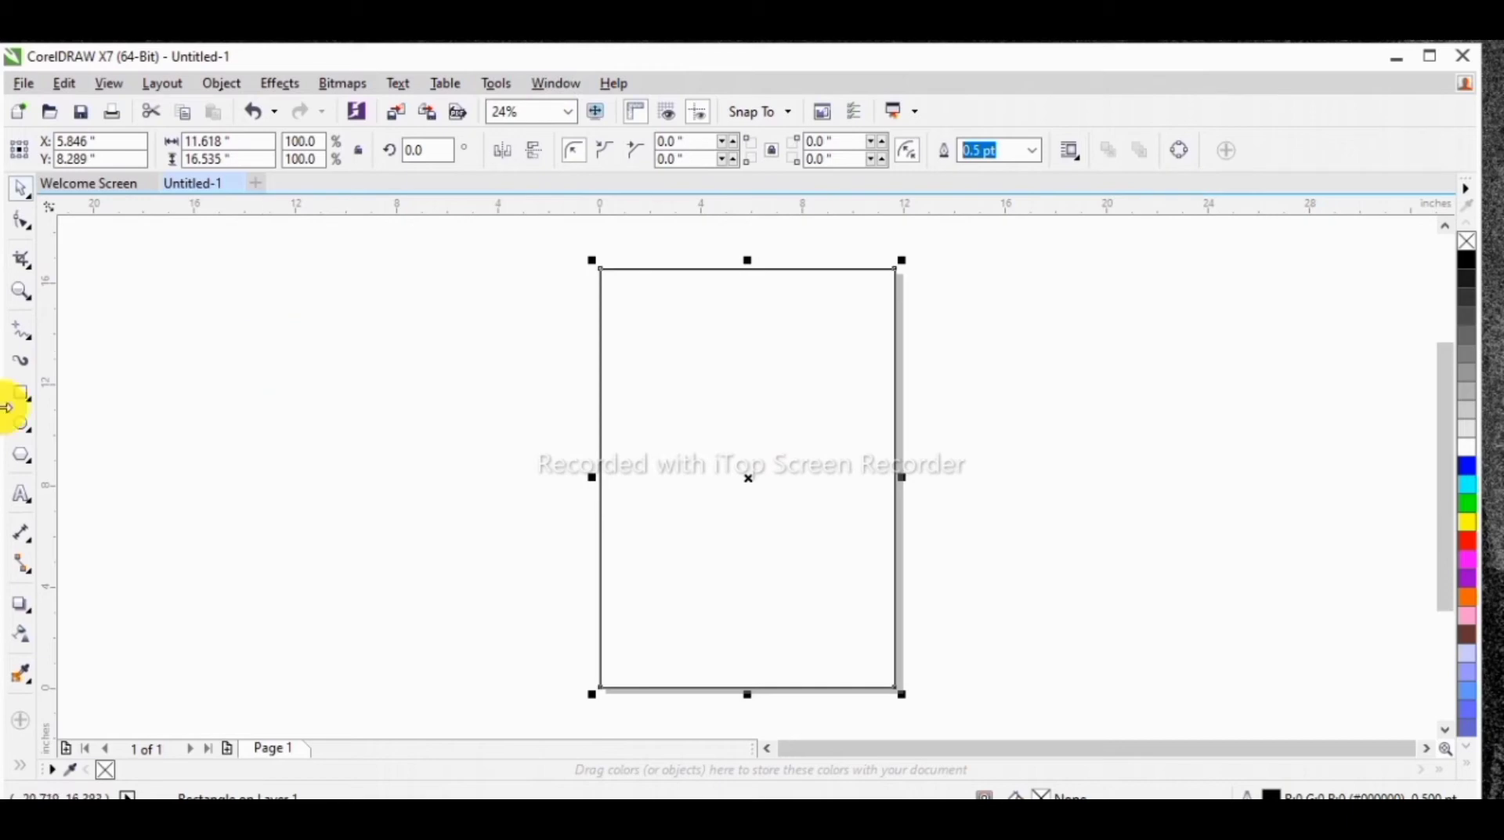
click(16, 677)
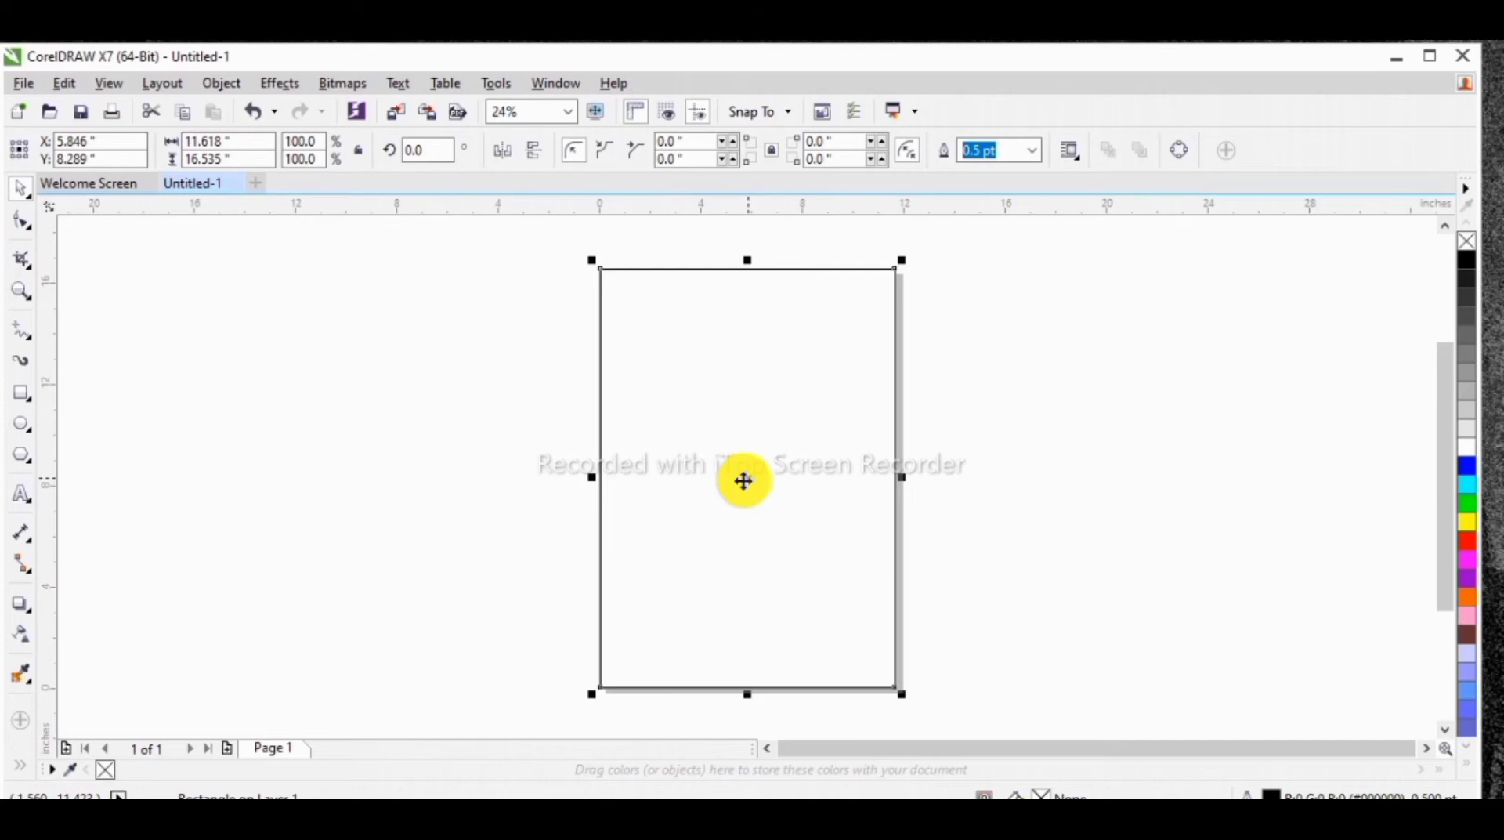
Step: Convert the page-sized rectangle to curves using the Shape tool's context menu
click(21, 225)
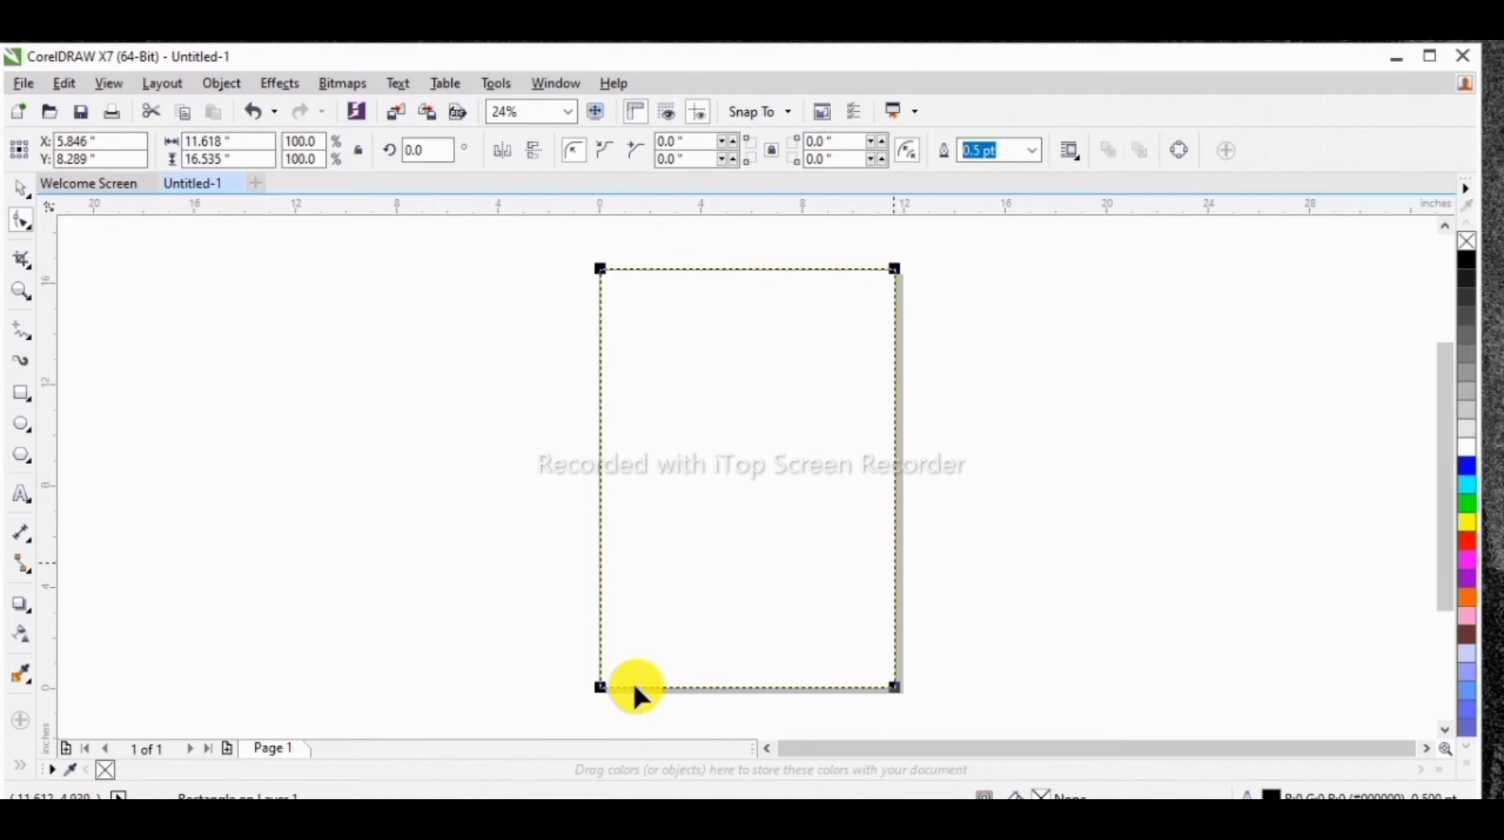
right_click(751, 342)
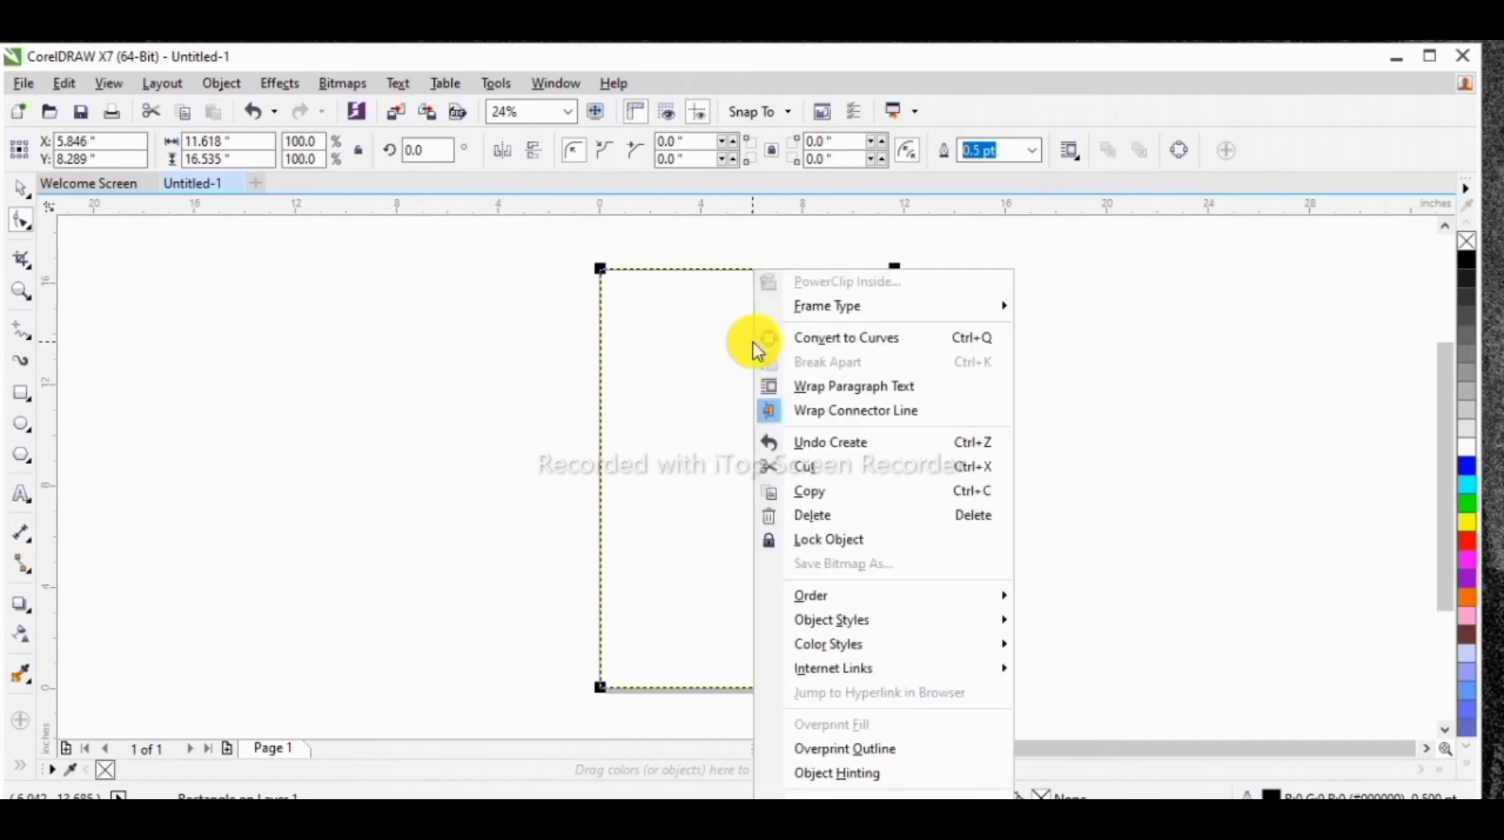
click(894, 345)
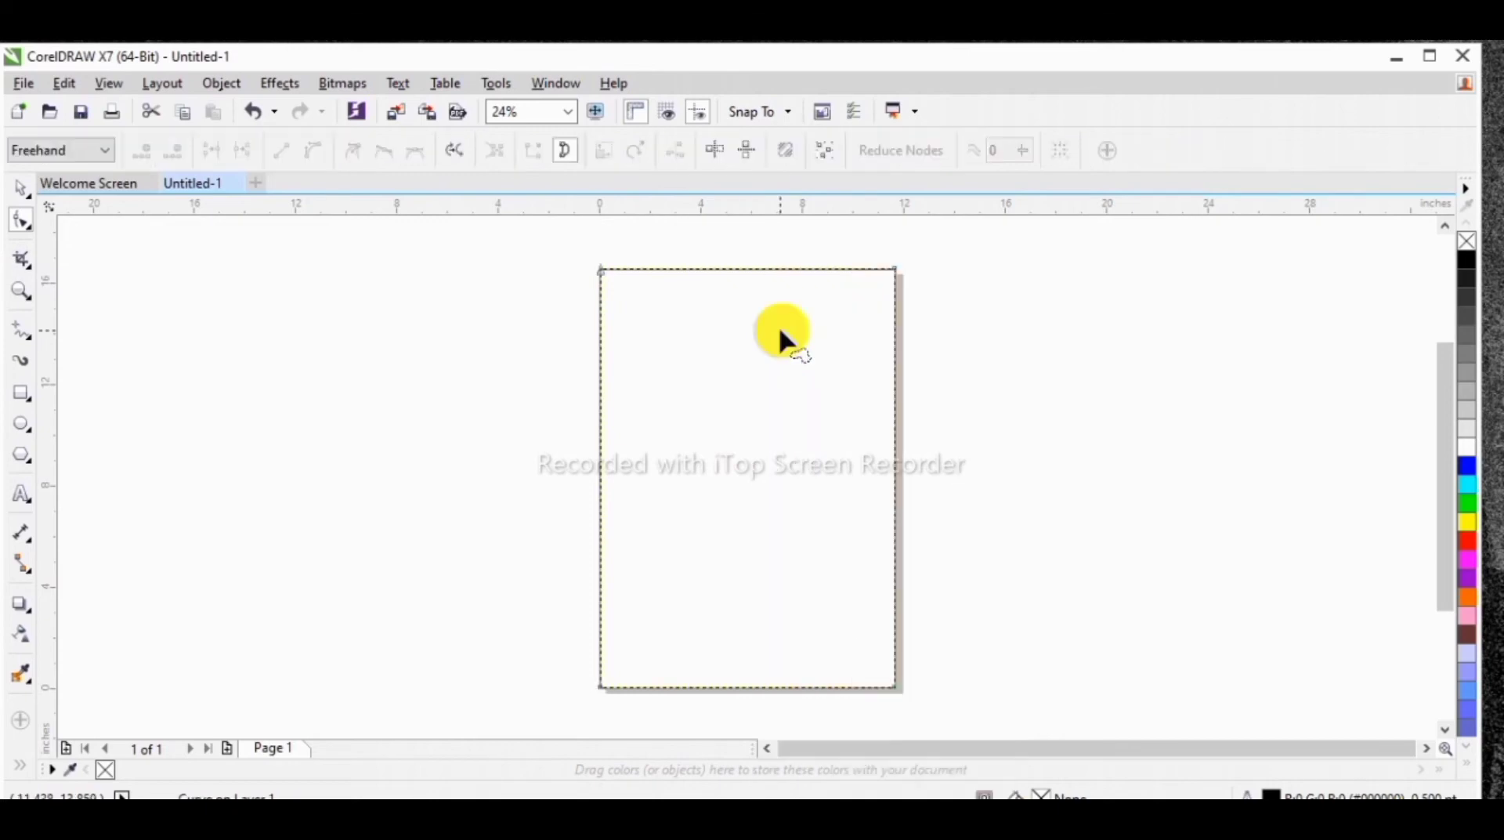
Step: Make the top edge a curve segment and bow it downward
right_click(743, 270)
click(848, 369)
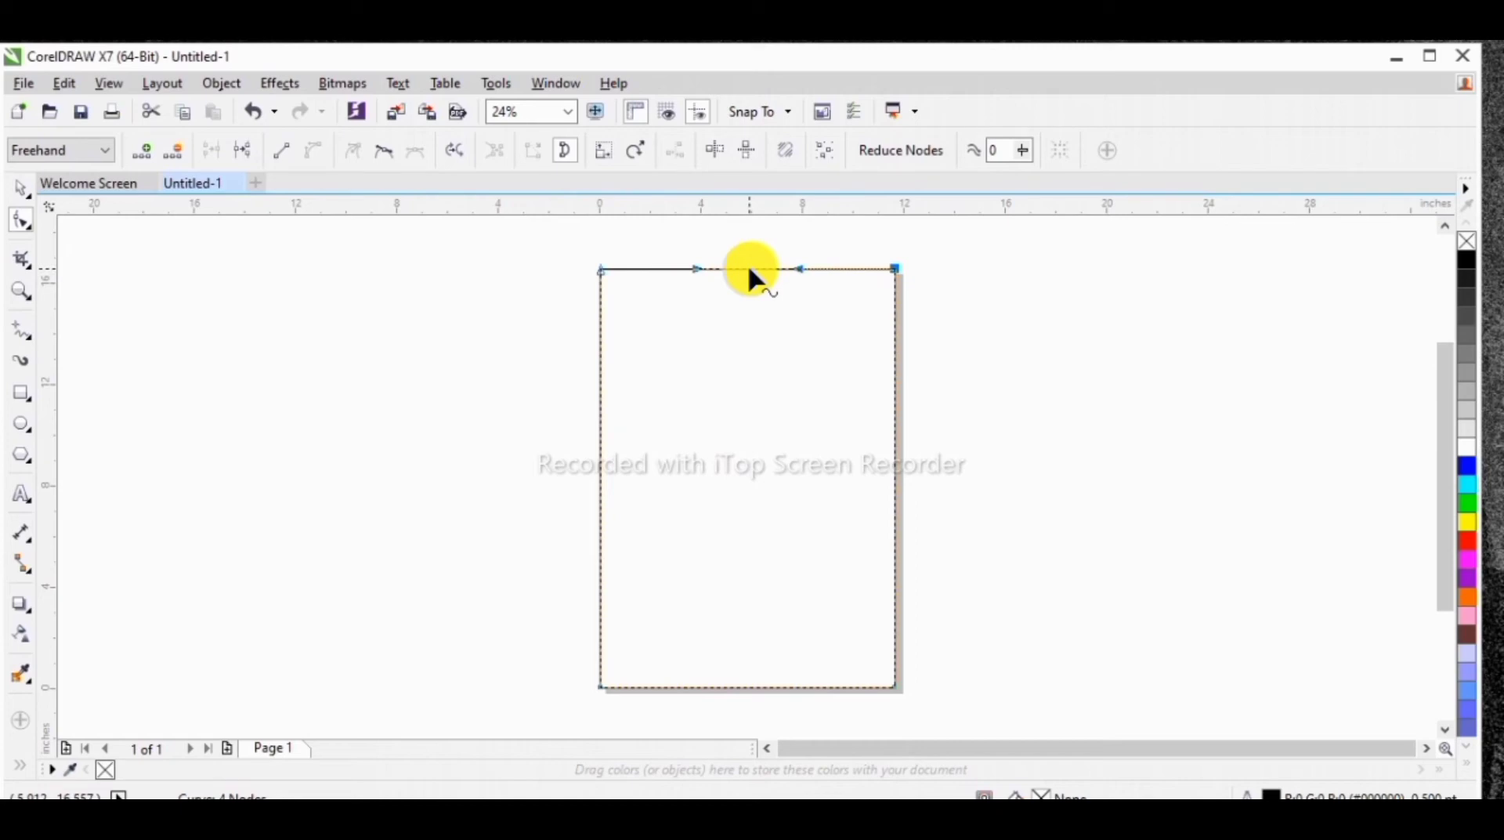
click(749, 269)
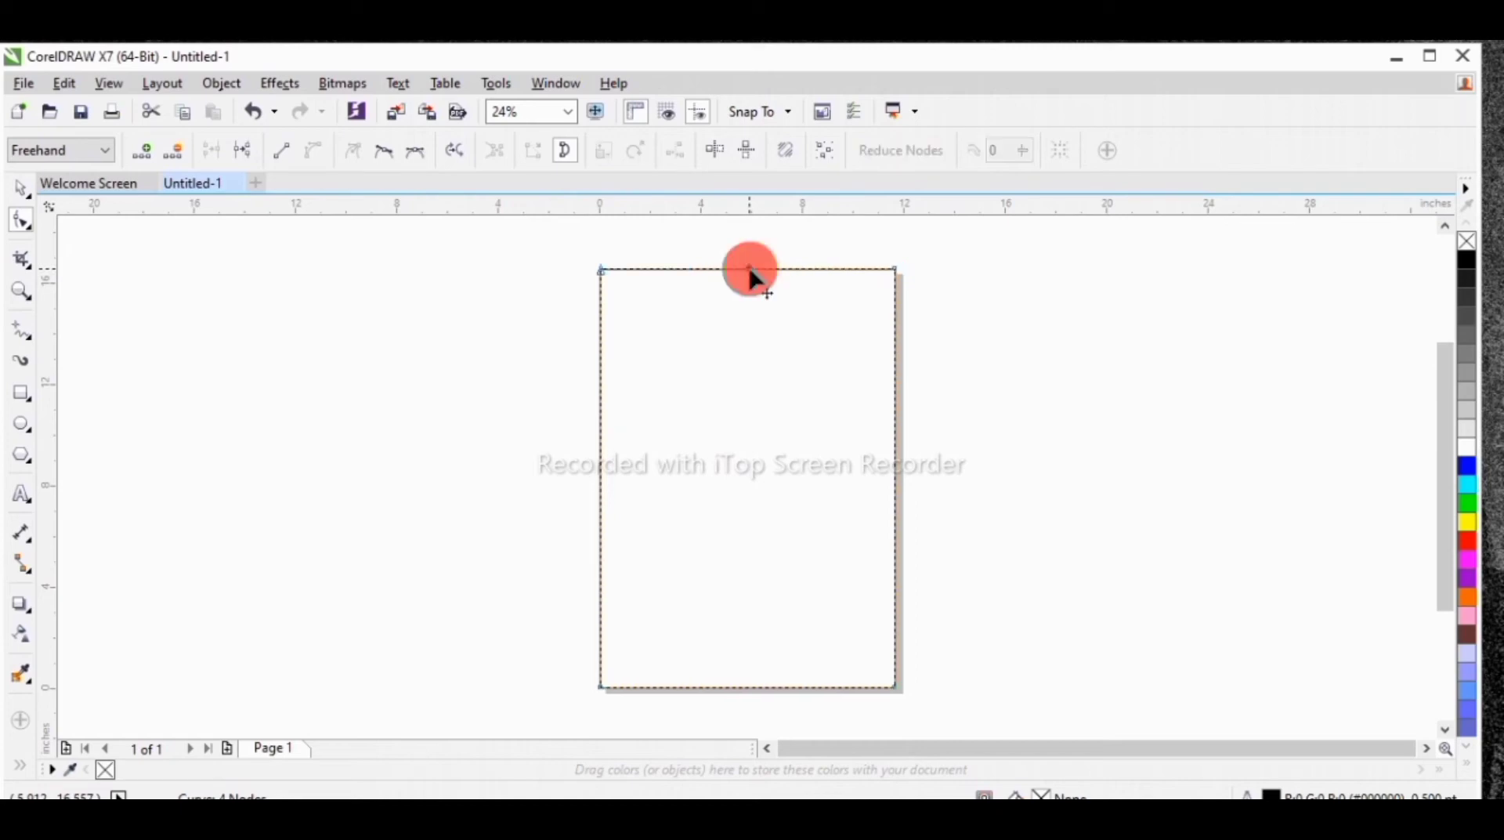
mouse_move(750, 271)
mouse_down()
mouse_move(746, 337)
mouse_move(759, 296)
mouse_up()
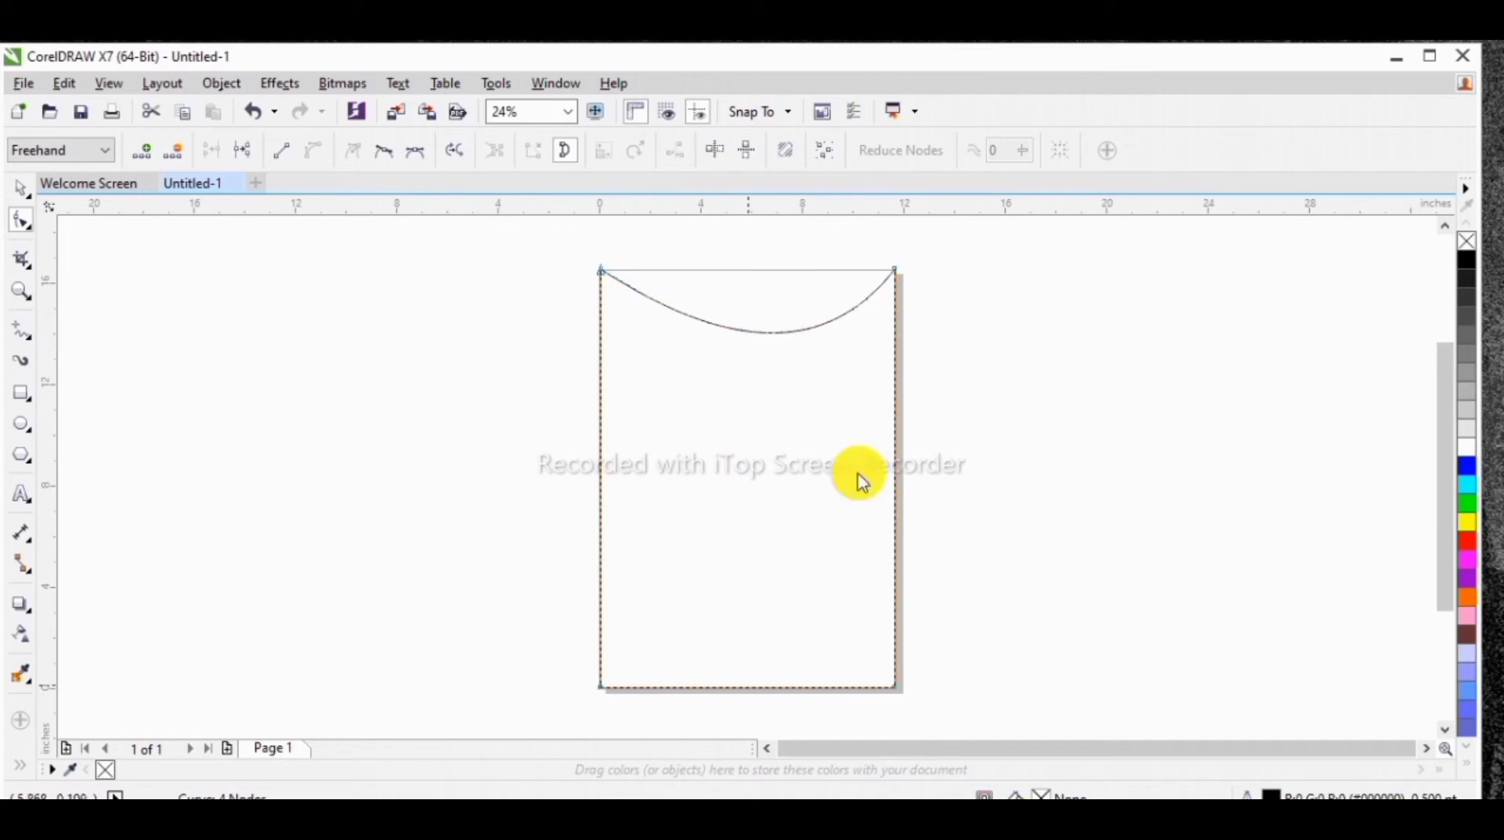
Step: Make the bottom edge a curve segment and arch it upward
right_click(748, 687)
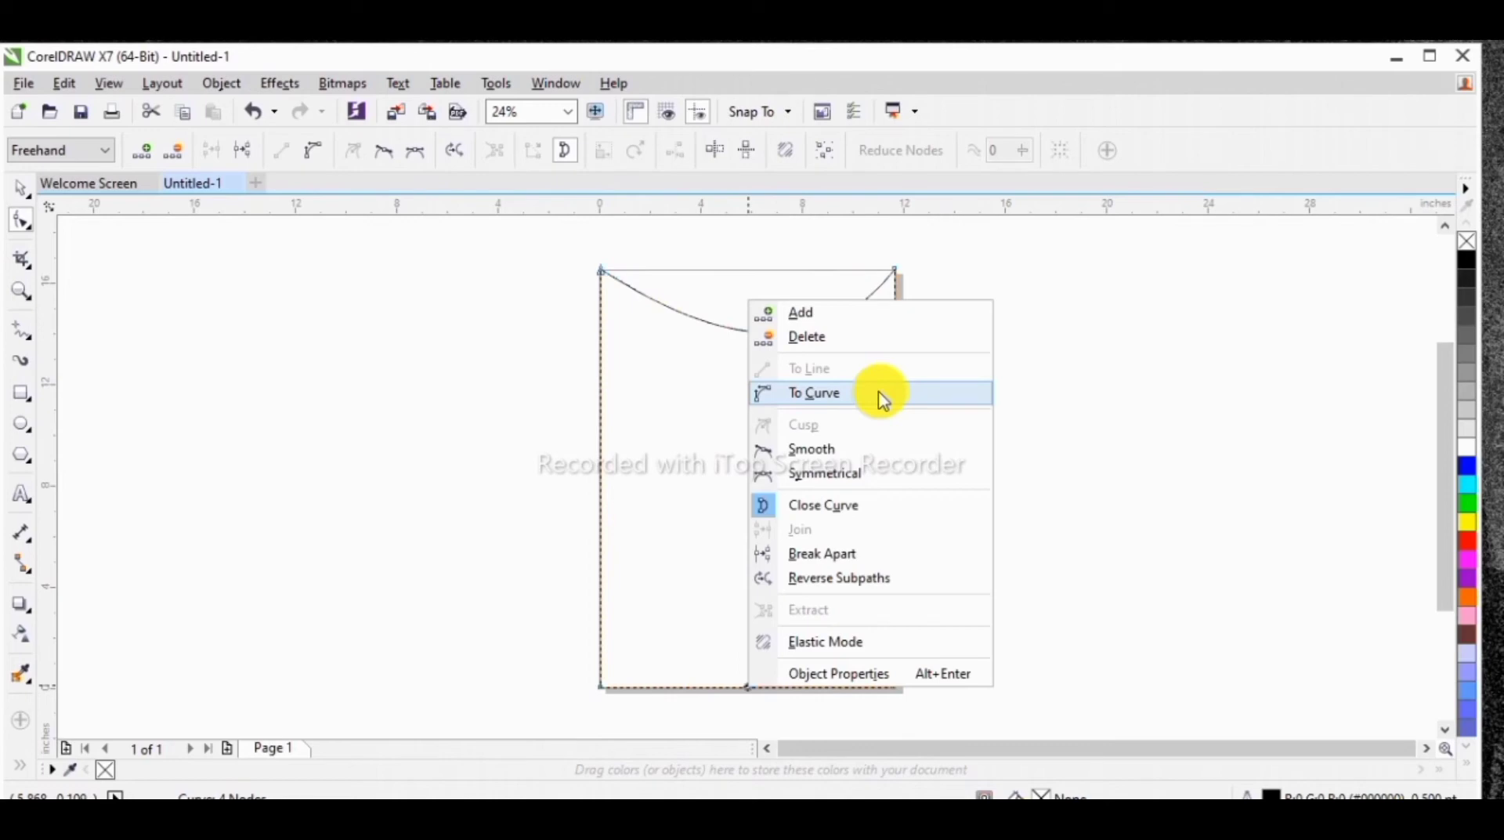
click(882, 400)
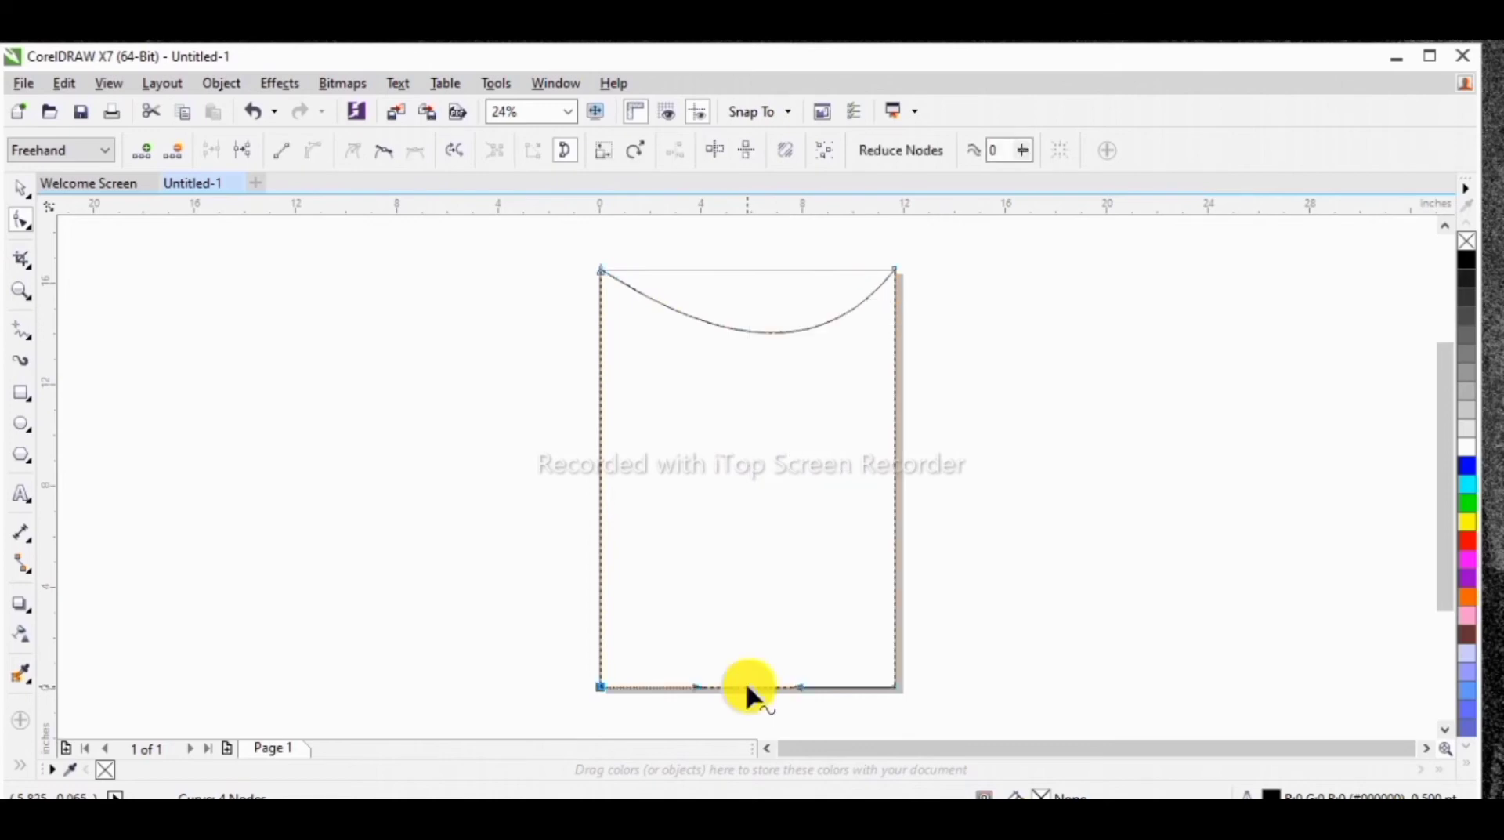
click(747, 680)
drag(748, 682, 791, 618)
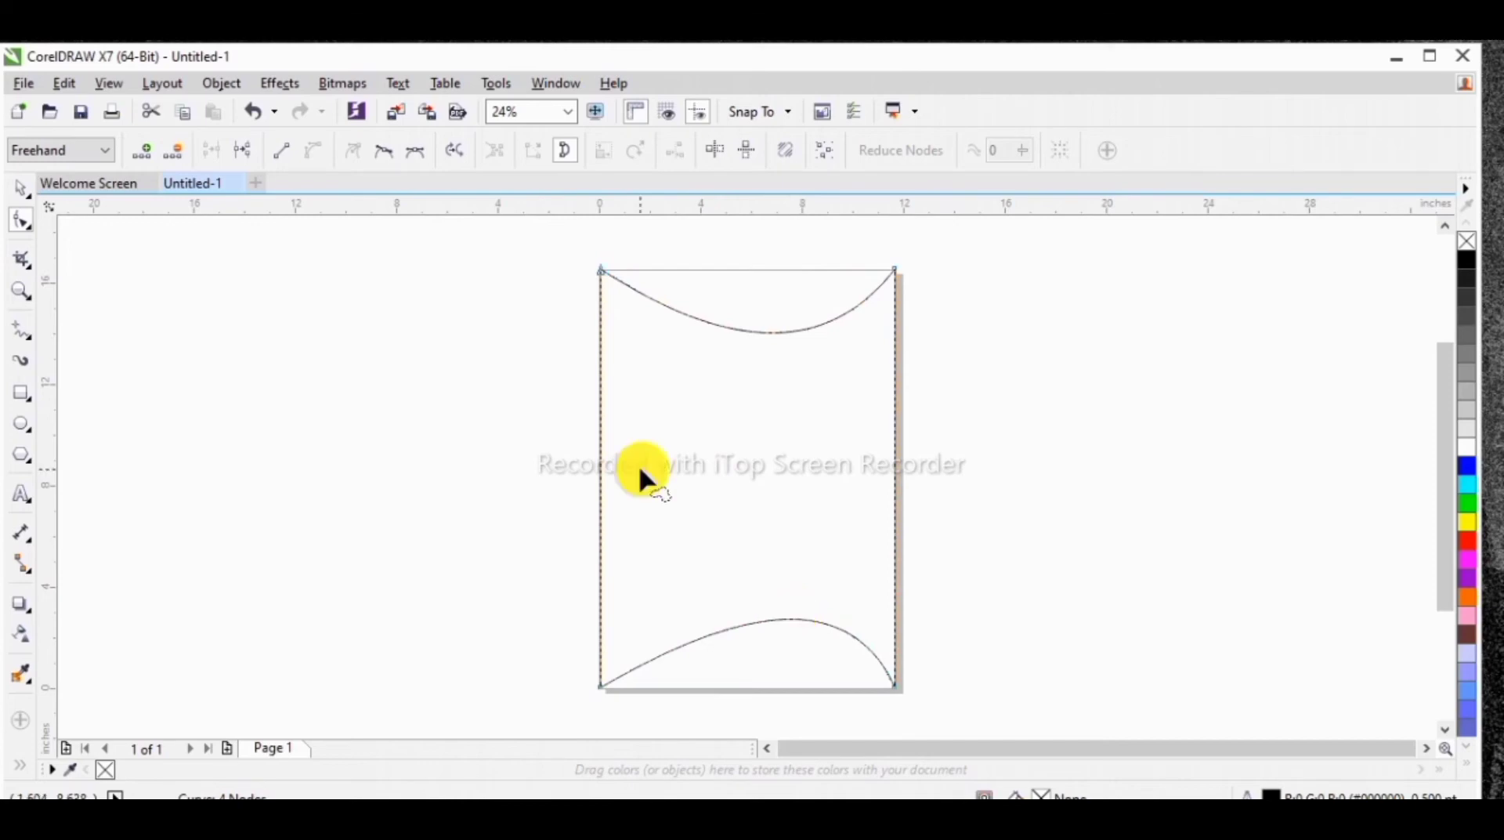
Step: Rotate the curved shape to 90° via the property bar's rotation angle box
click(16, 186)
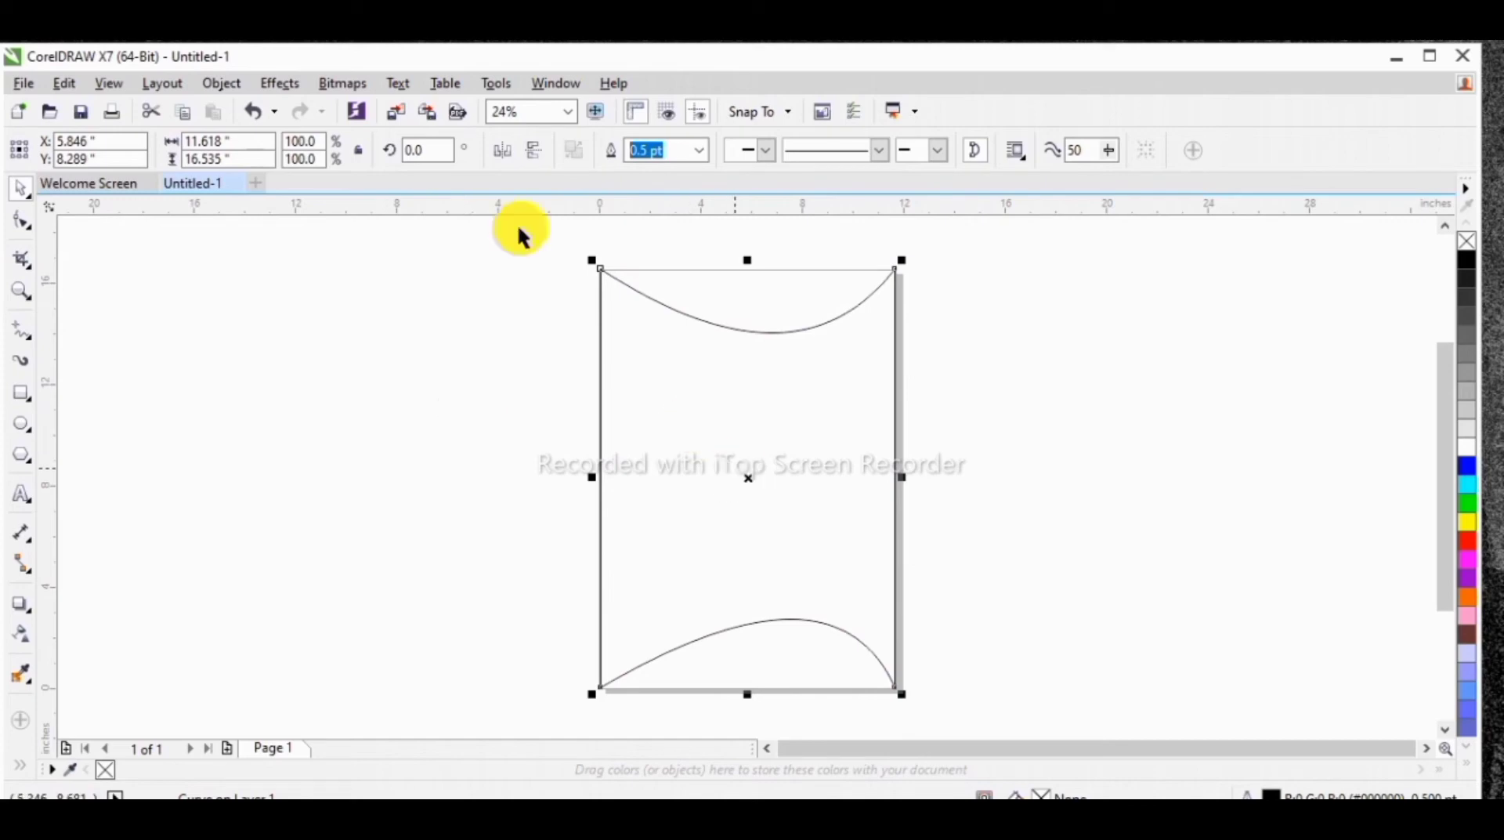
click(409, 150)
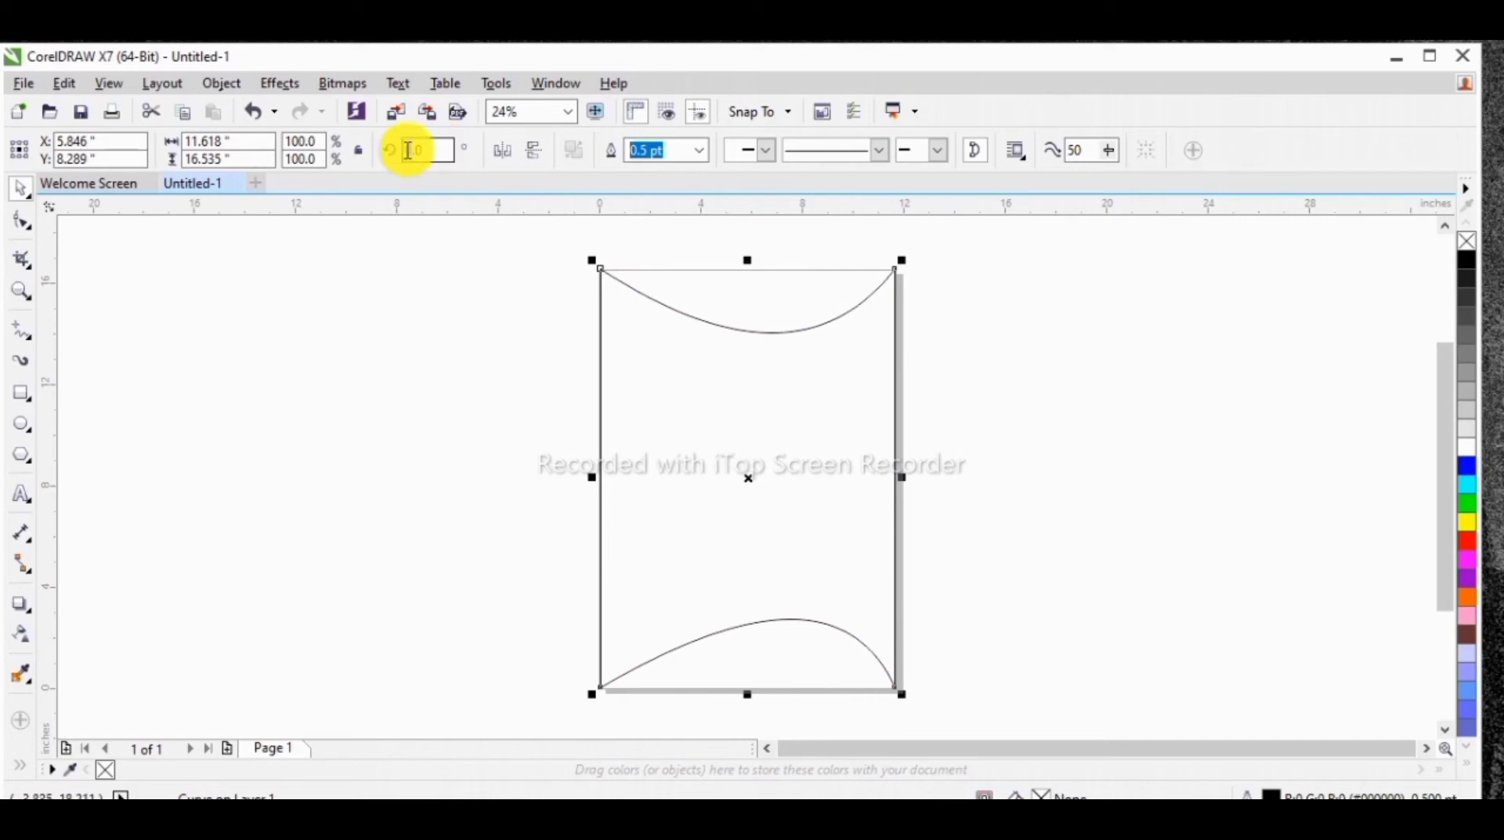
double_click(408, 151)
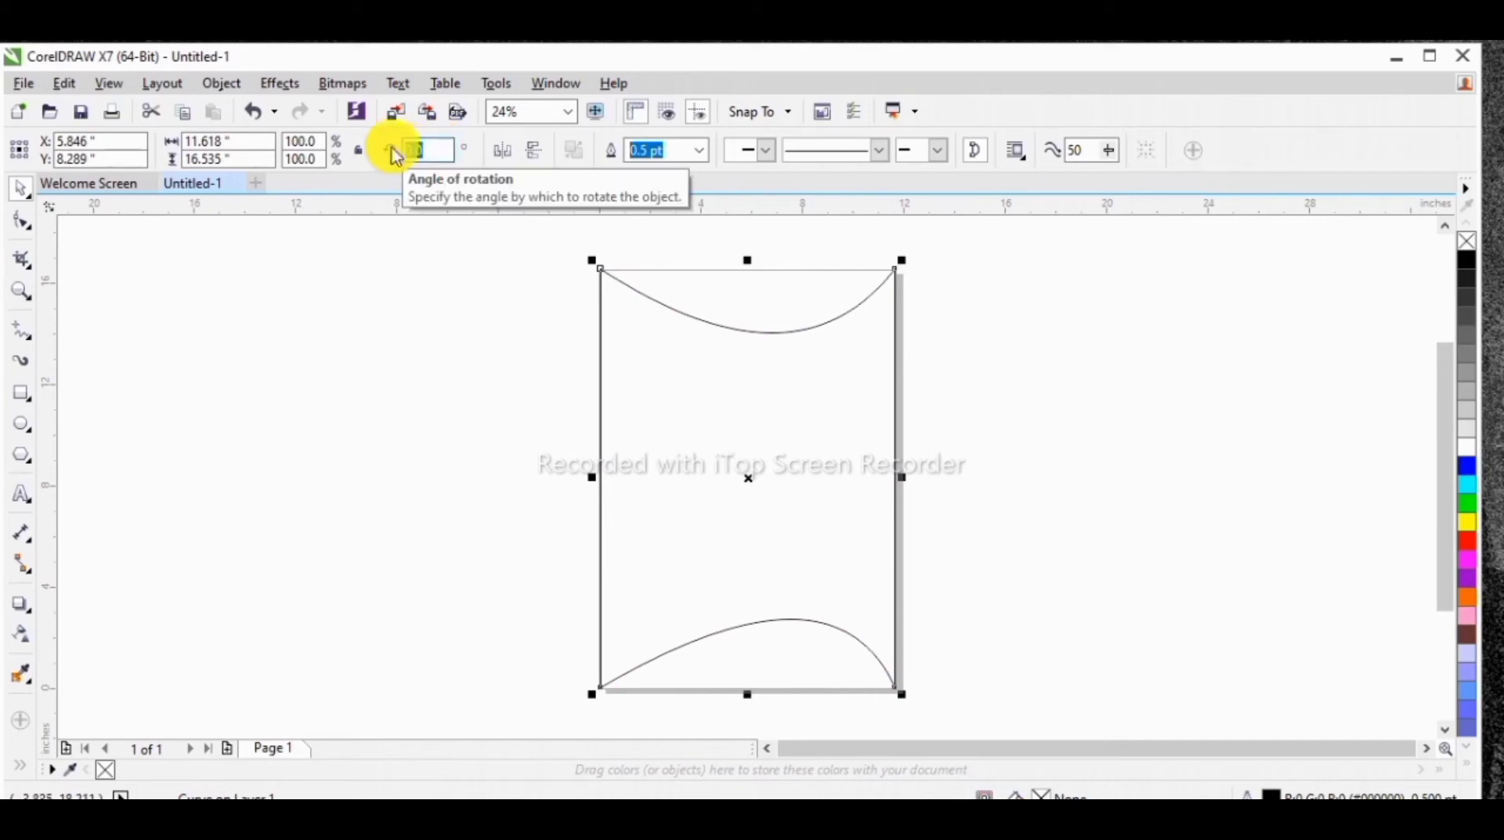
text(90)
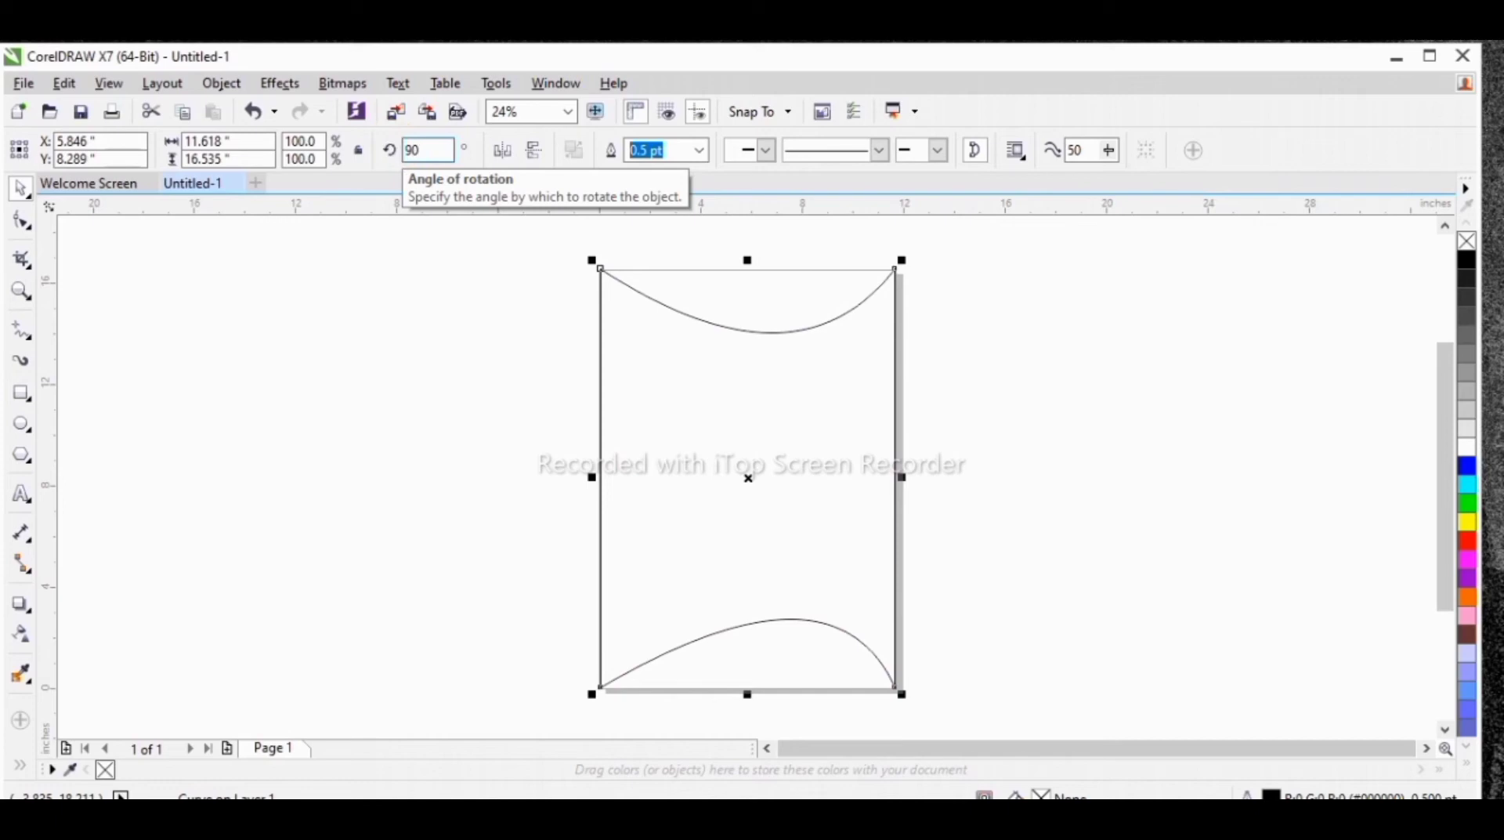
key(Return)
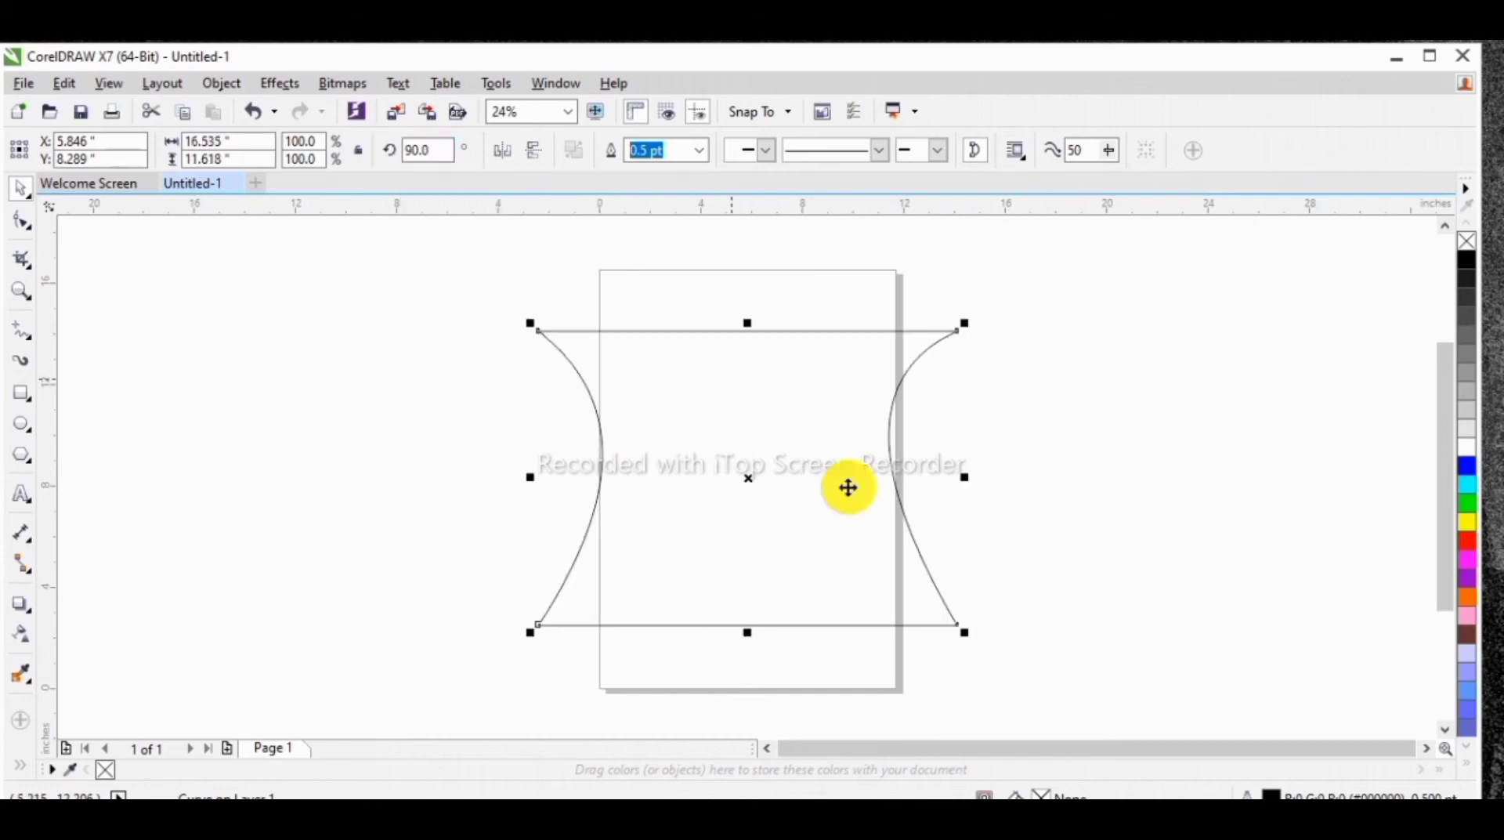
click(508, 460)
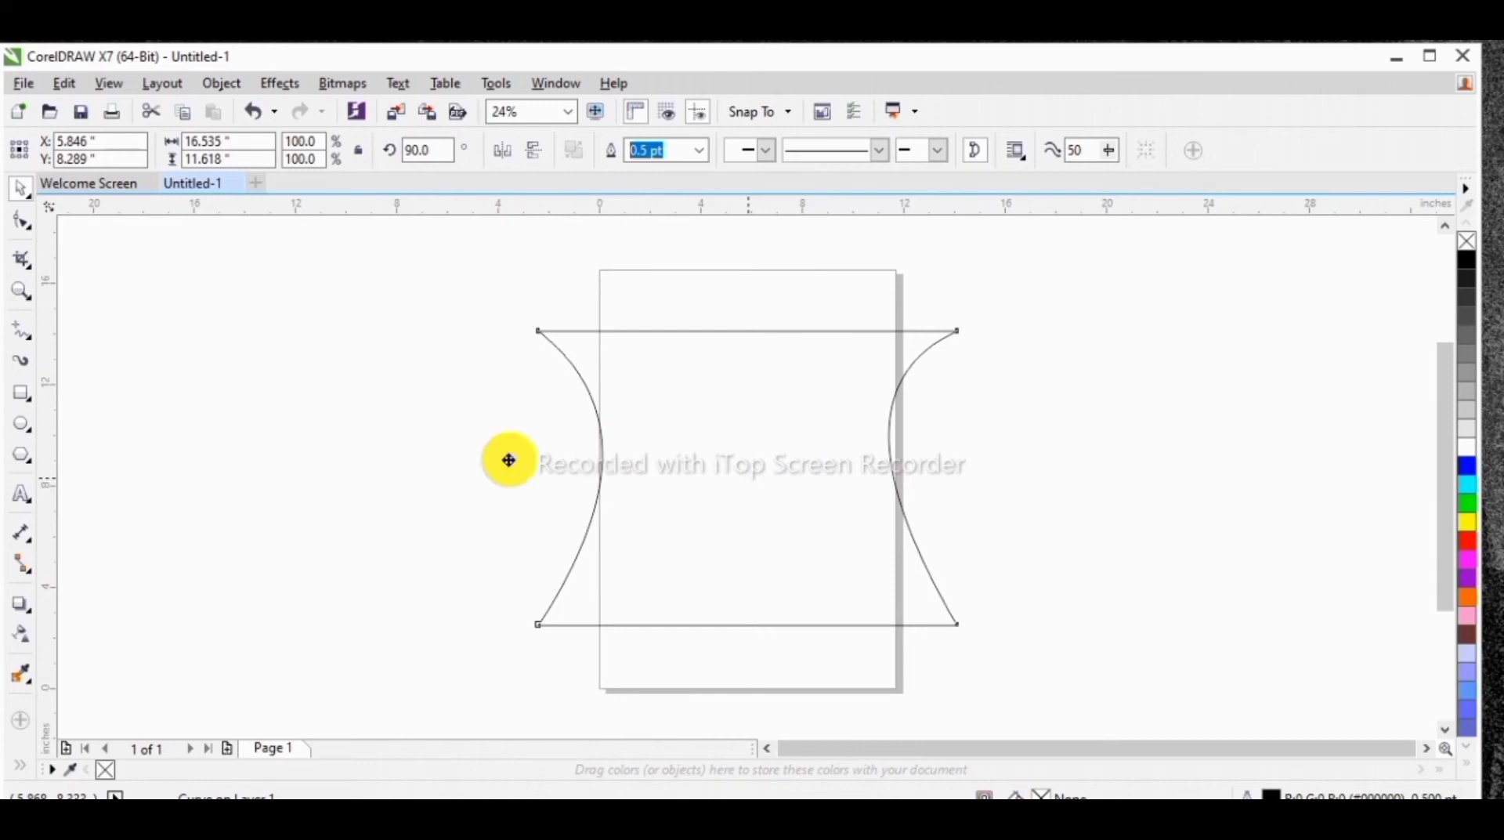
drag(508, 460, 311, 485)
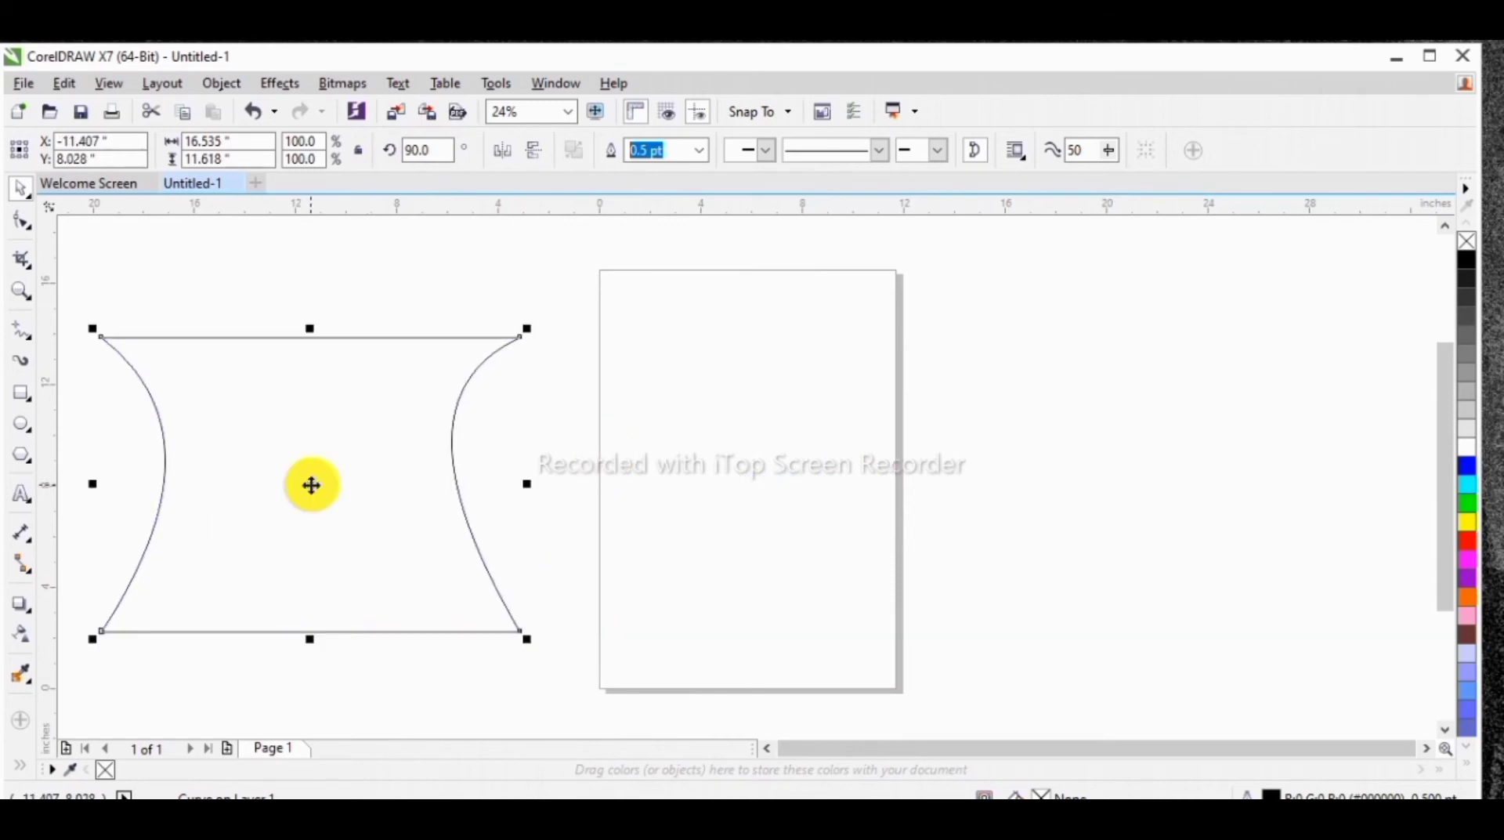
click(311, 485)
drag(660, 508, 660, 509)
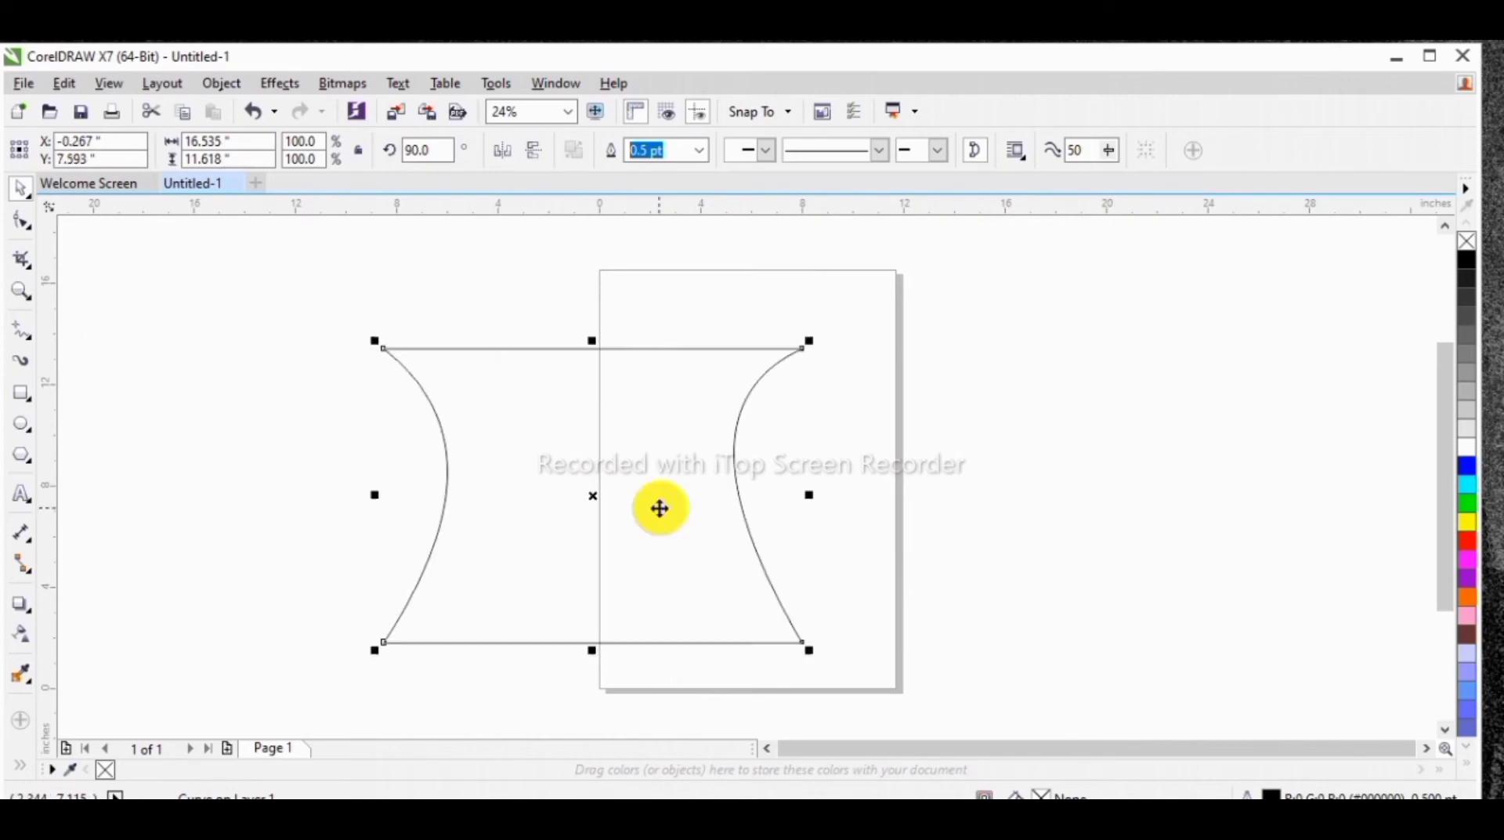
key(ctrl+z)
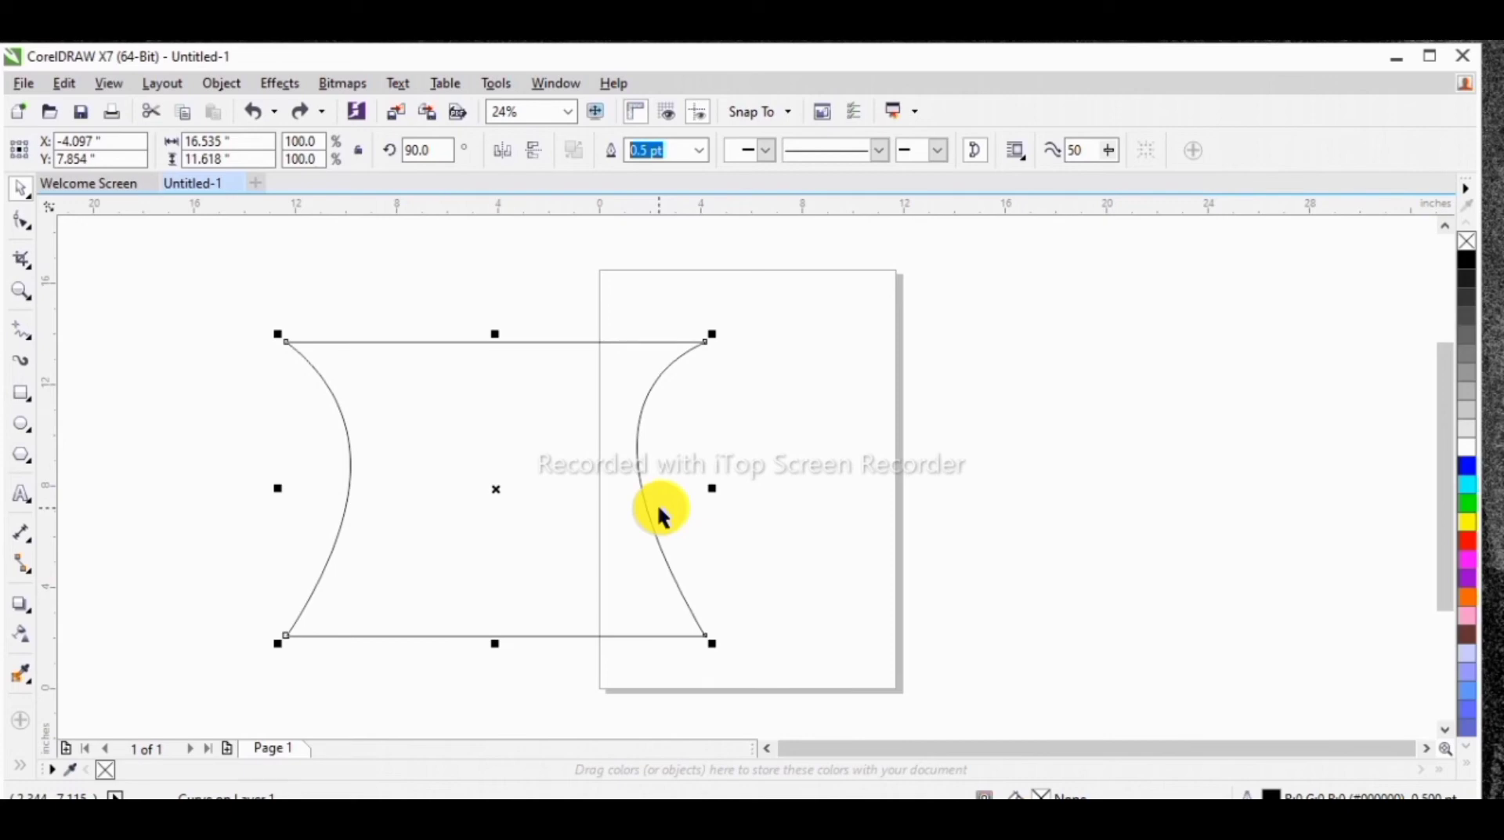
key(ctrl+z)
key(p)
key(Escape)
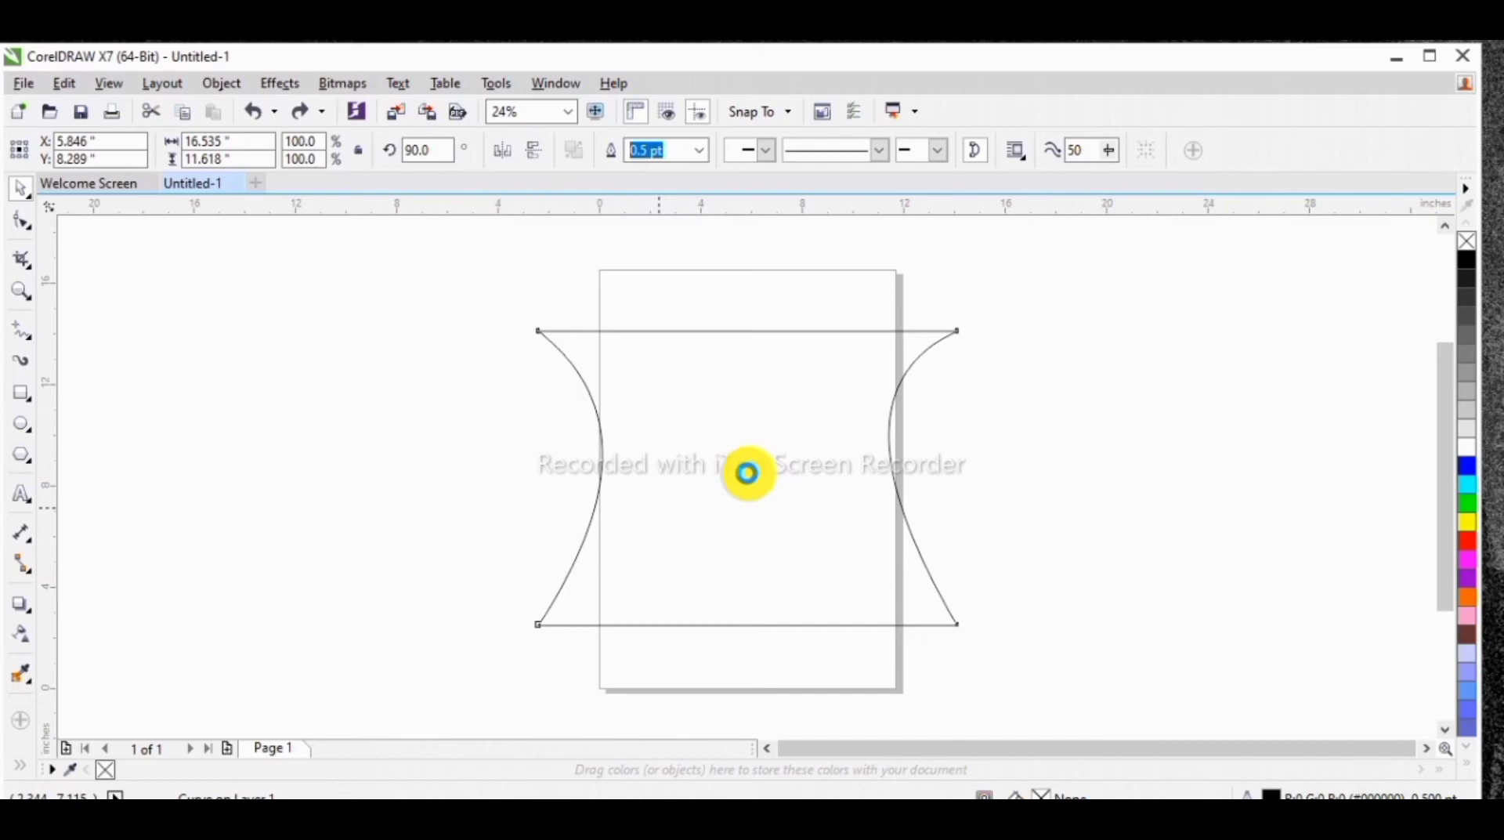
Step: Undo the 90° rotation so the shape is upright at 11.618 × 16.535 inches
key(ctrl+z)
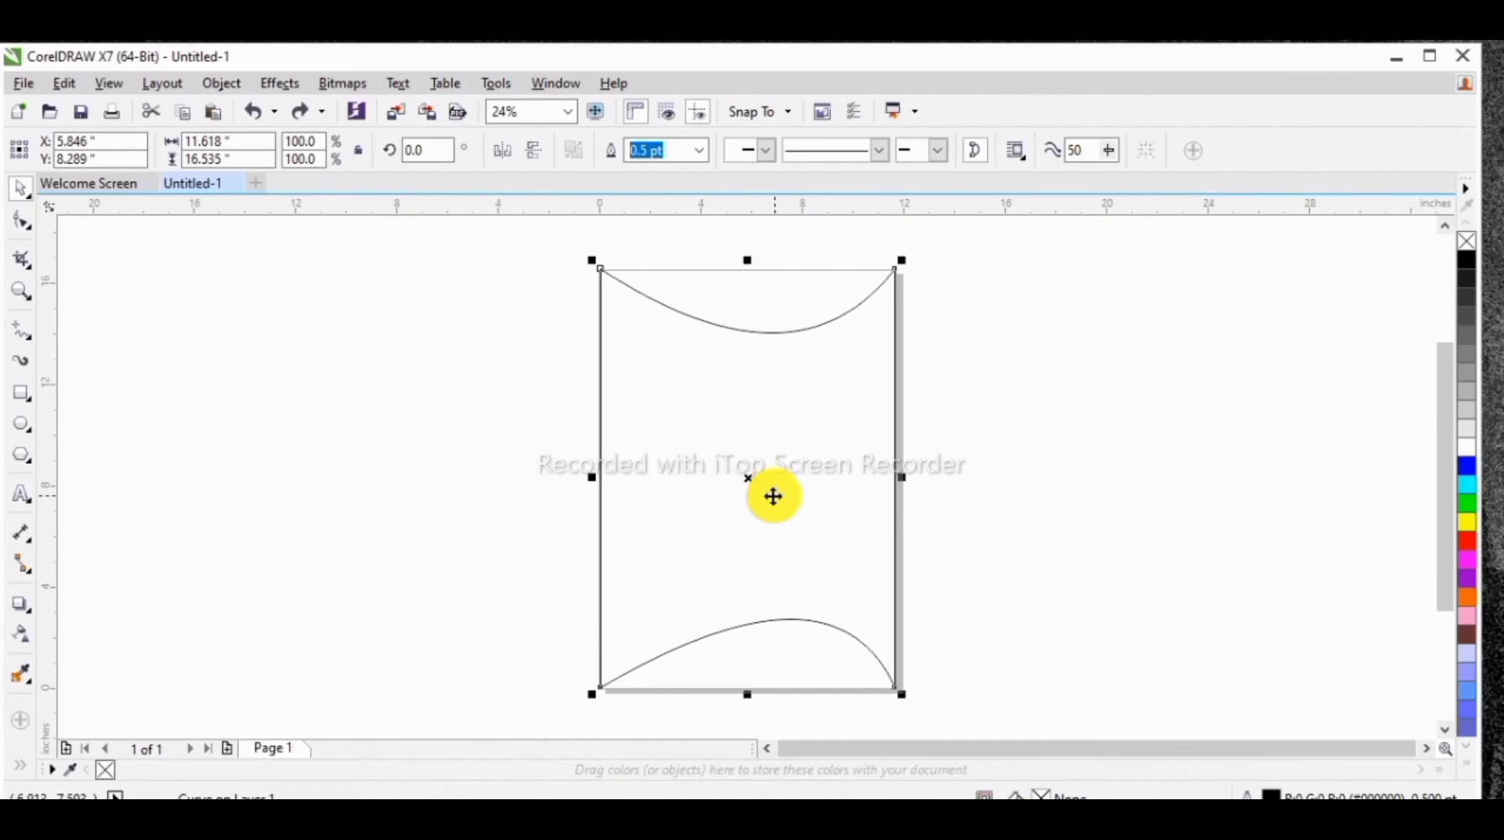
Step: Crop the shape to the page's middle band, removing its curved top and bottom
click(22, 267)
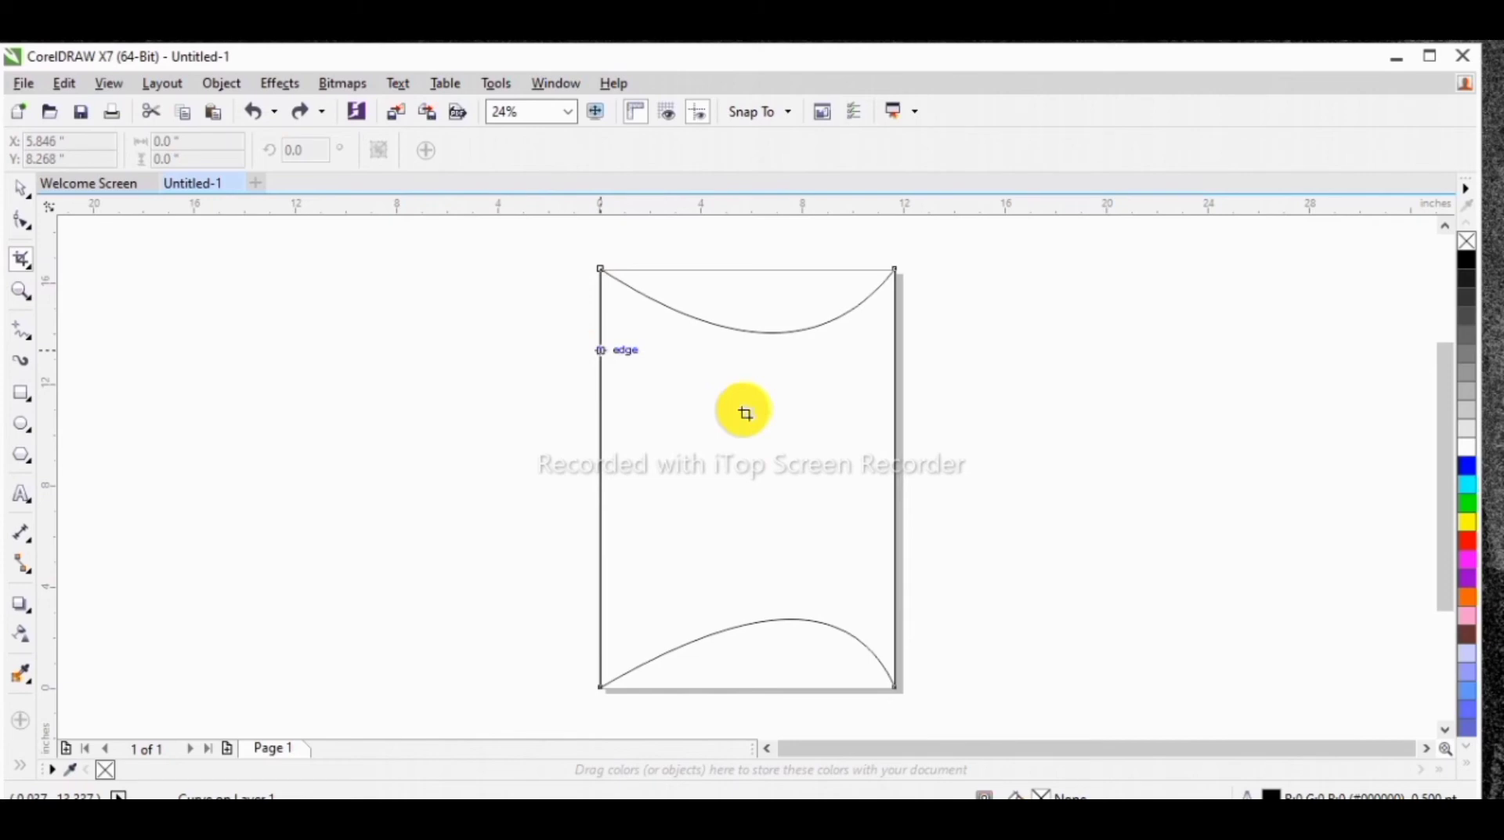
drag(600, 349, 893, 600)
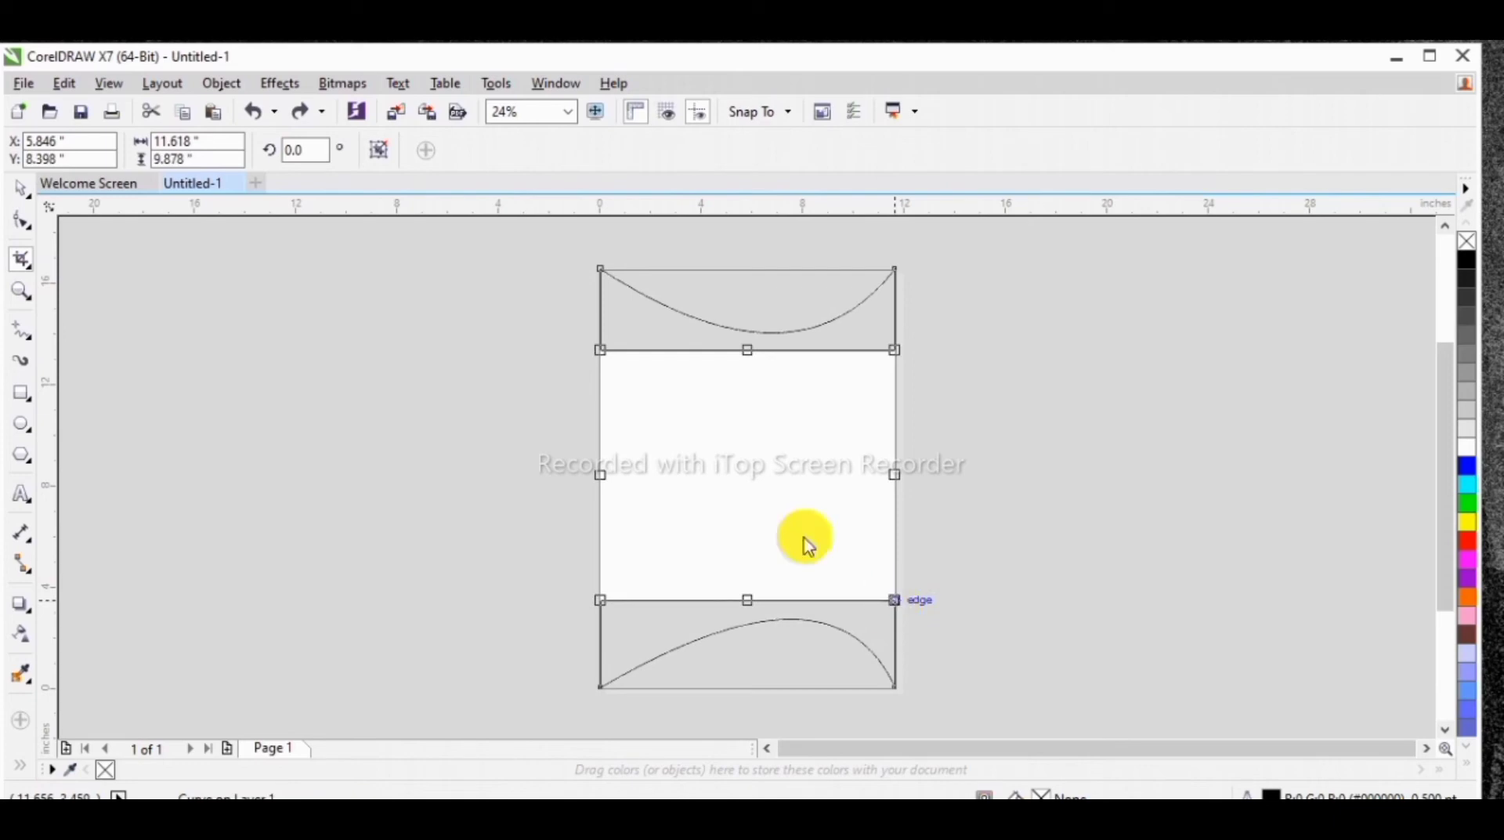
double_click(748, 467)
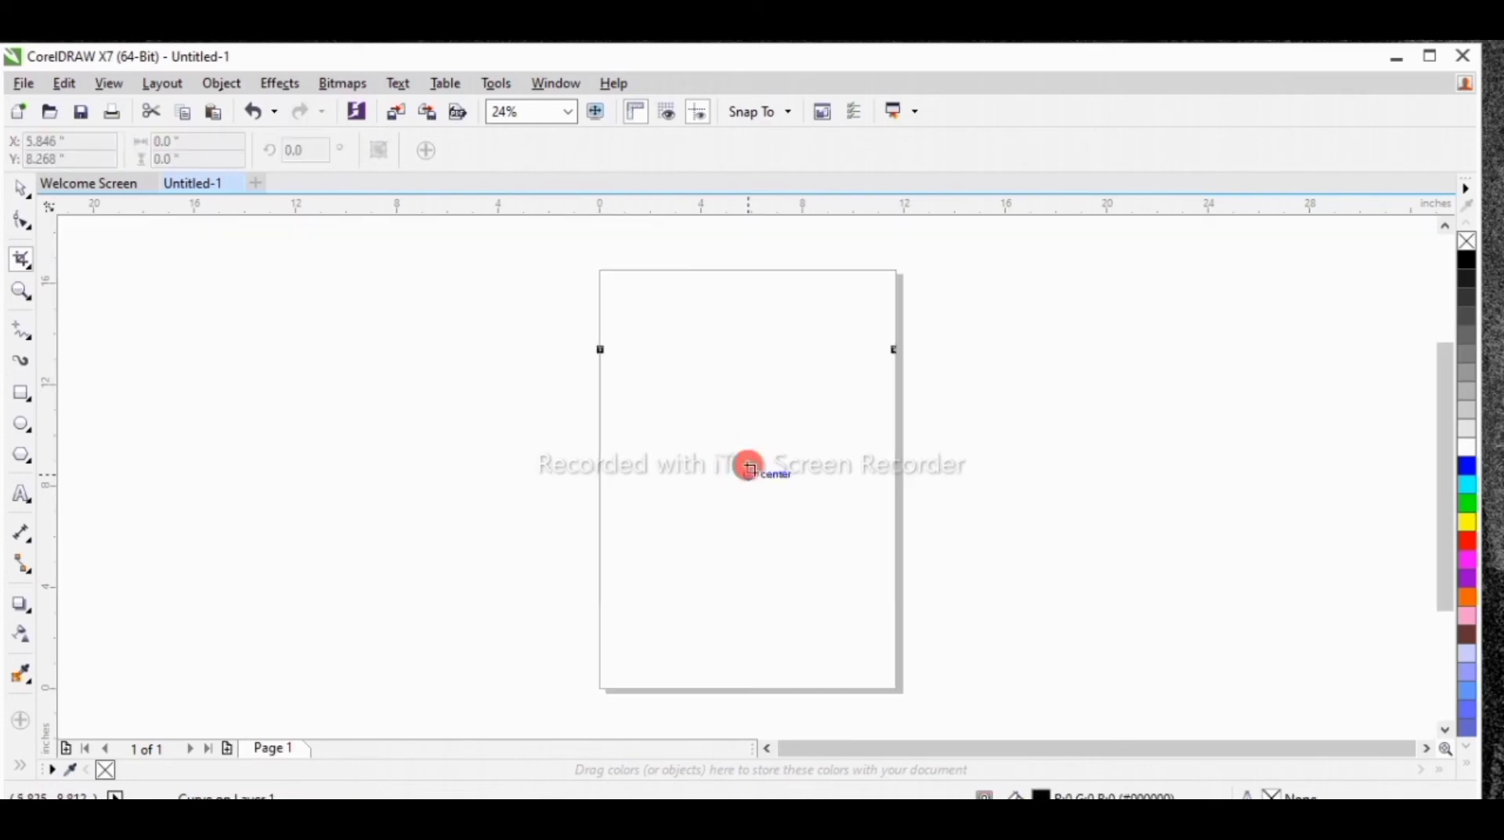
Step: Move the cropped 11.618 × 9.878 inch piece left of the page and color it blue
double_click(21, 195)
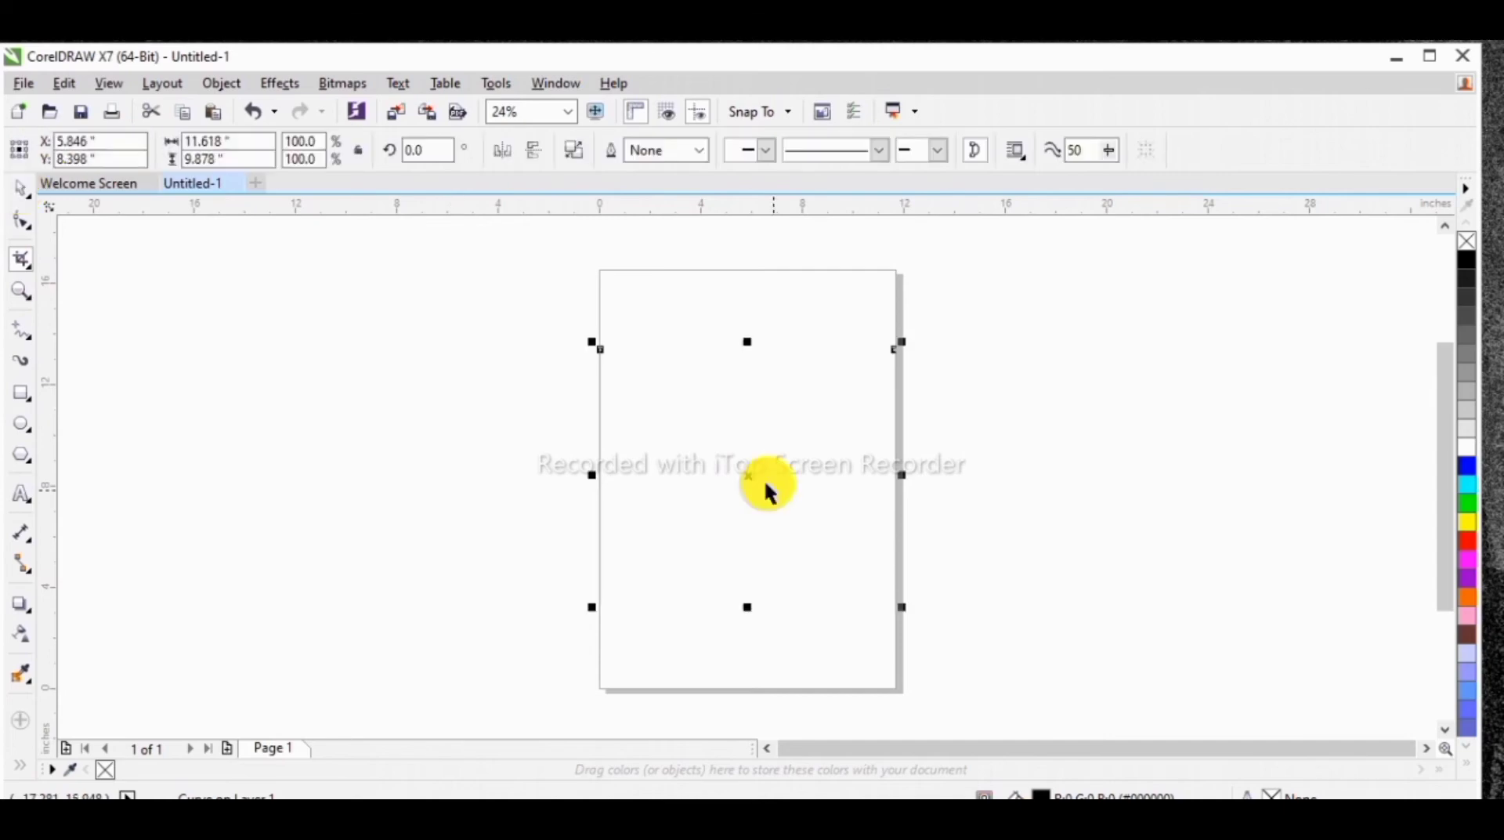
click(750, 475)
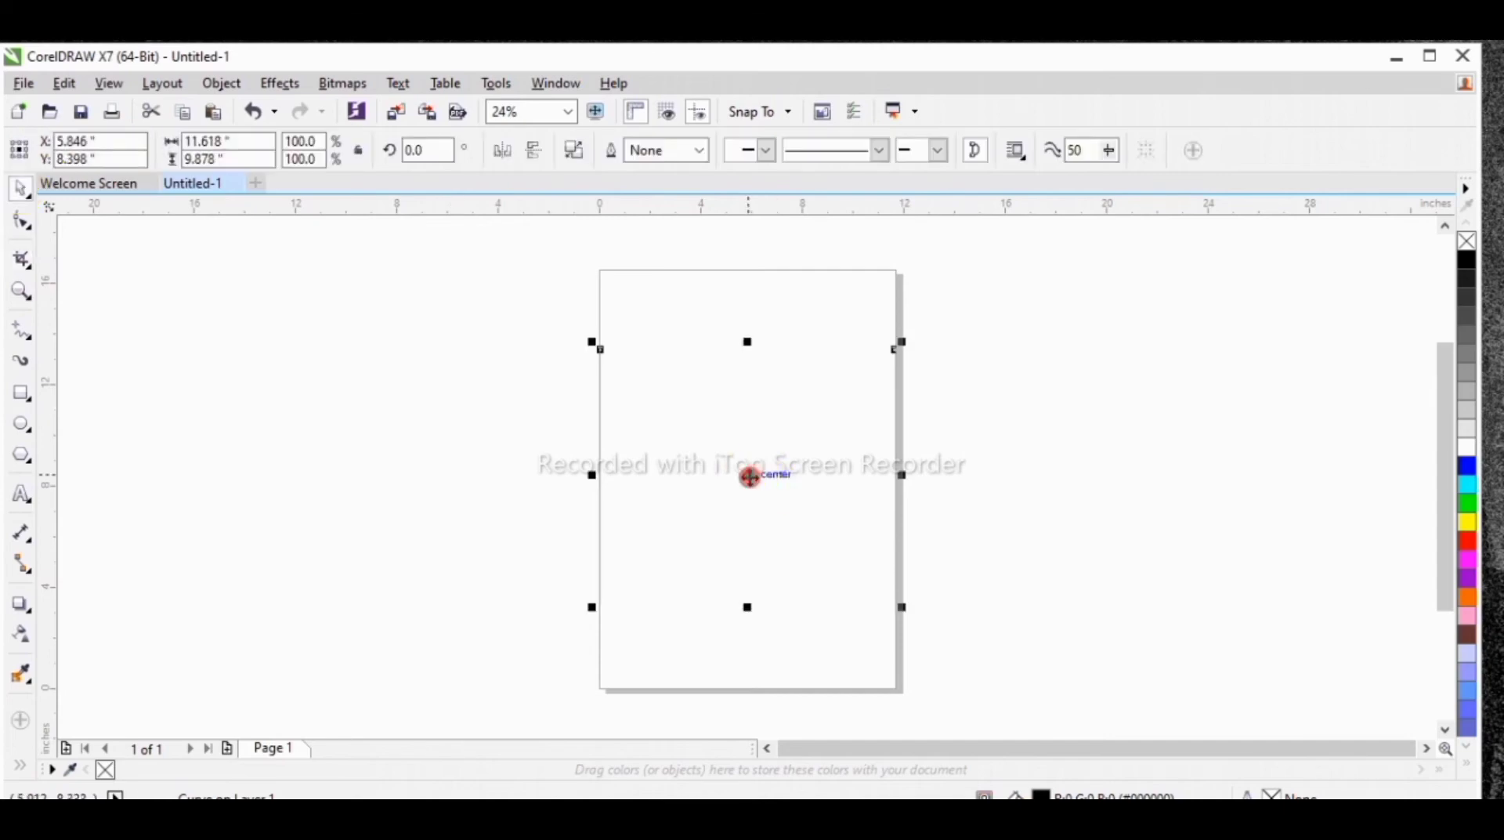
drag(749, 475, 414, 487)
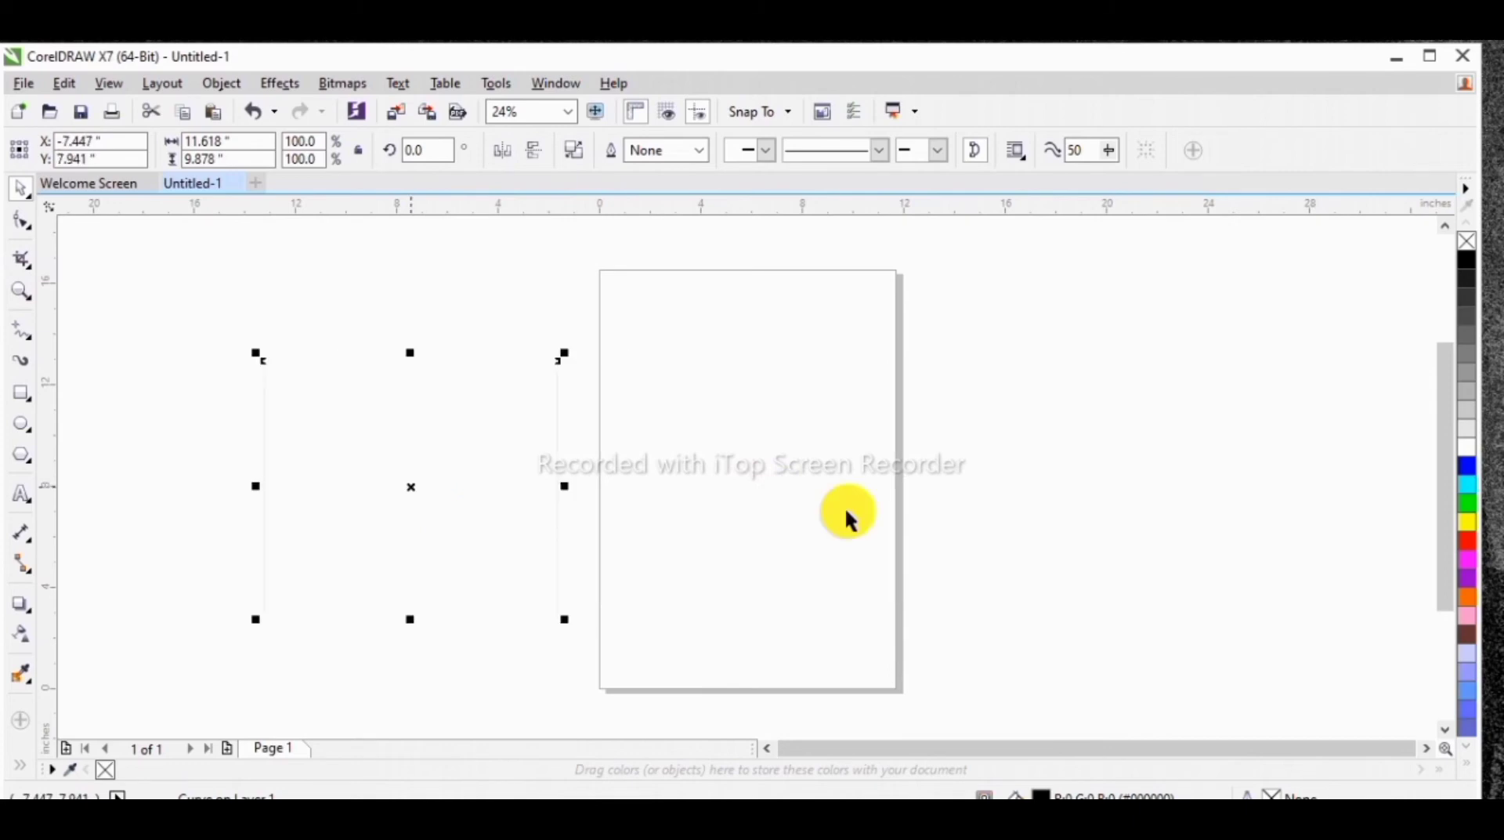
click(1470, 547)
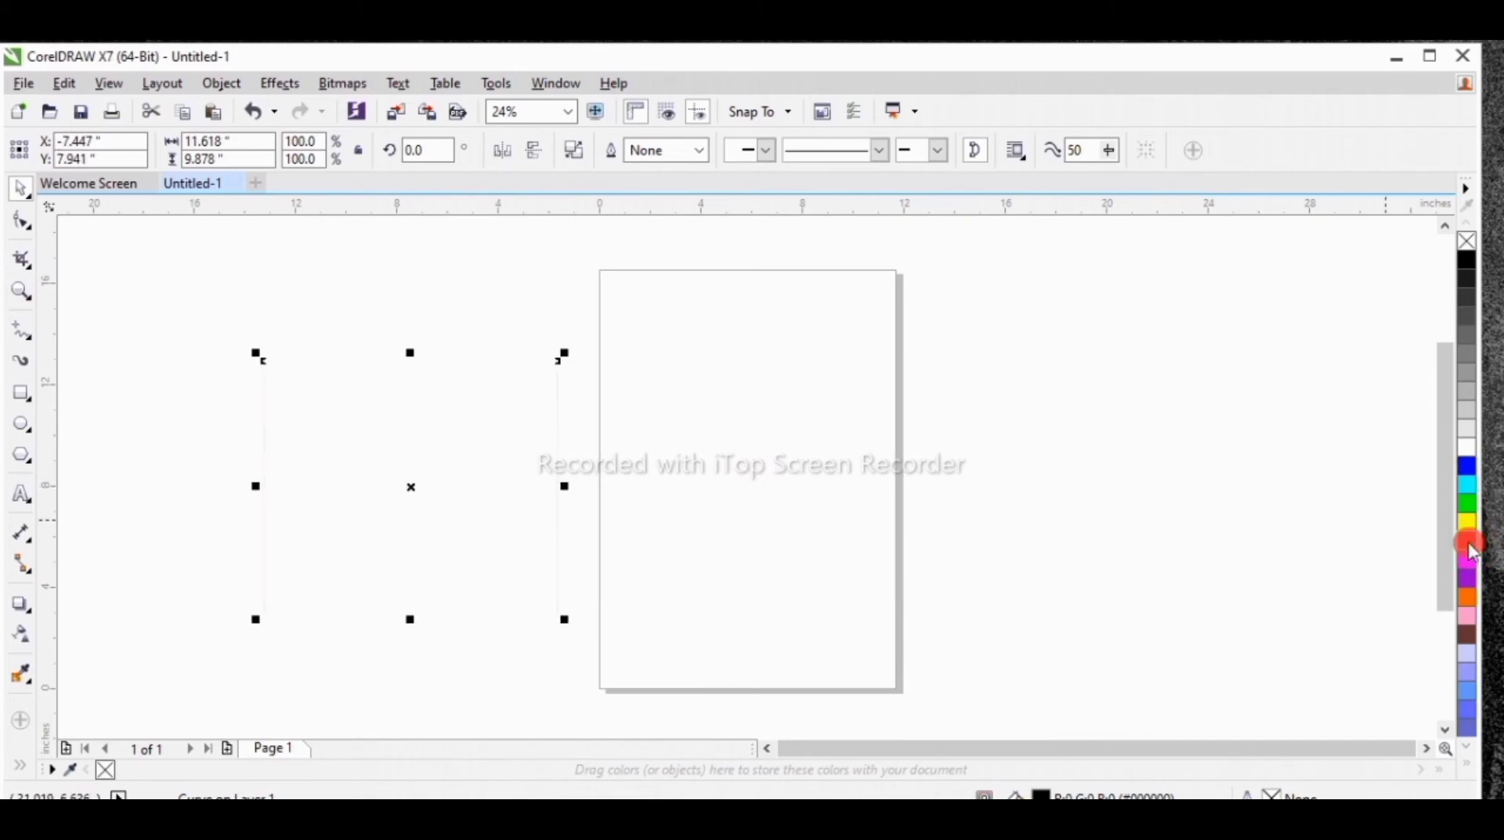
click(1468, 468)
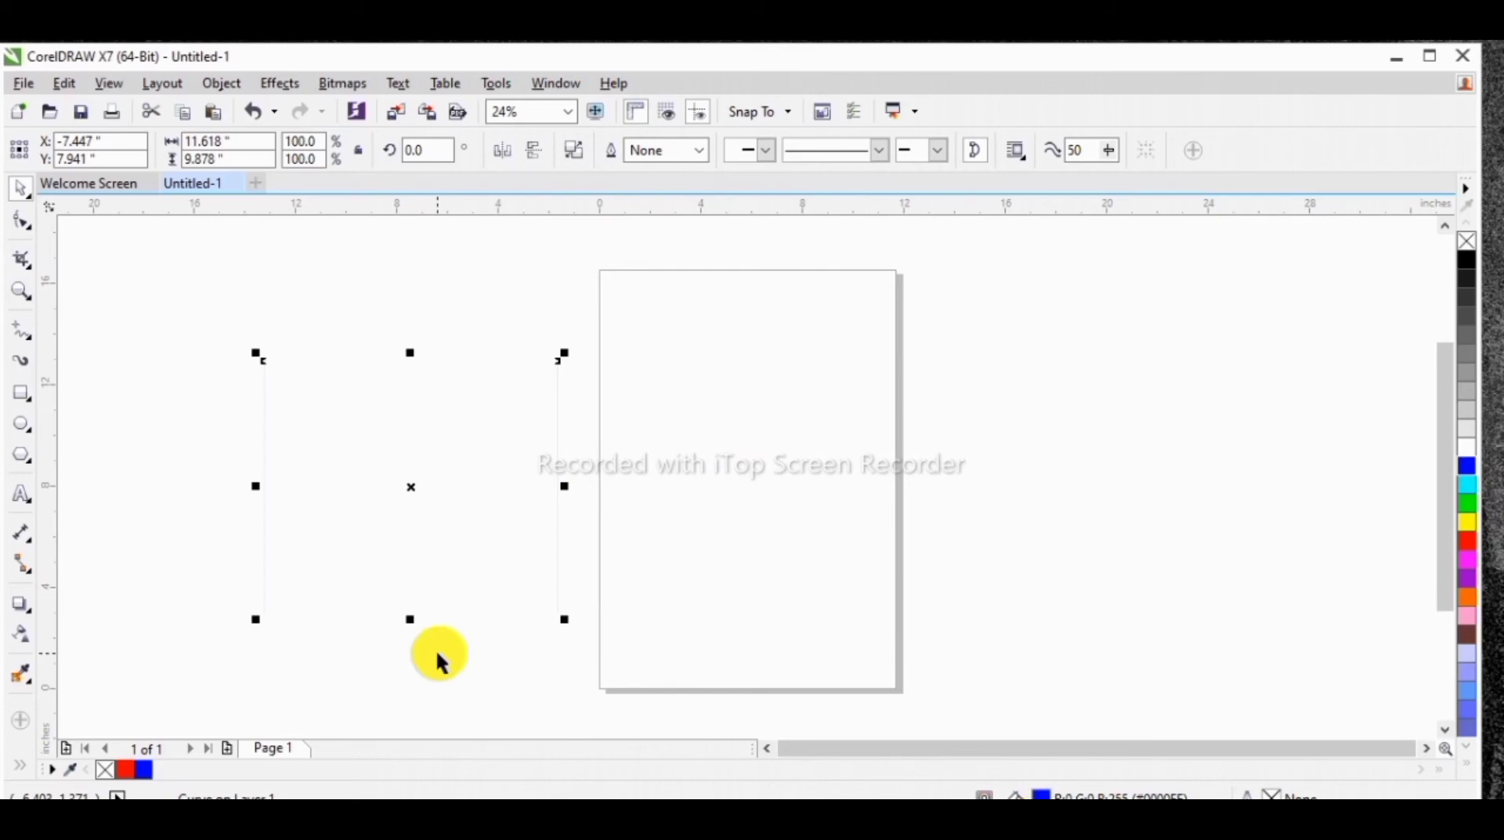
Step: Undo the crop to restore the full curved shape, then fill it solid blue
key(ctrl+z)
key(ctrl+z)
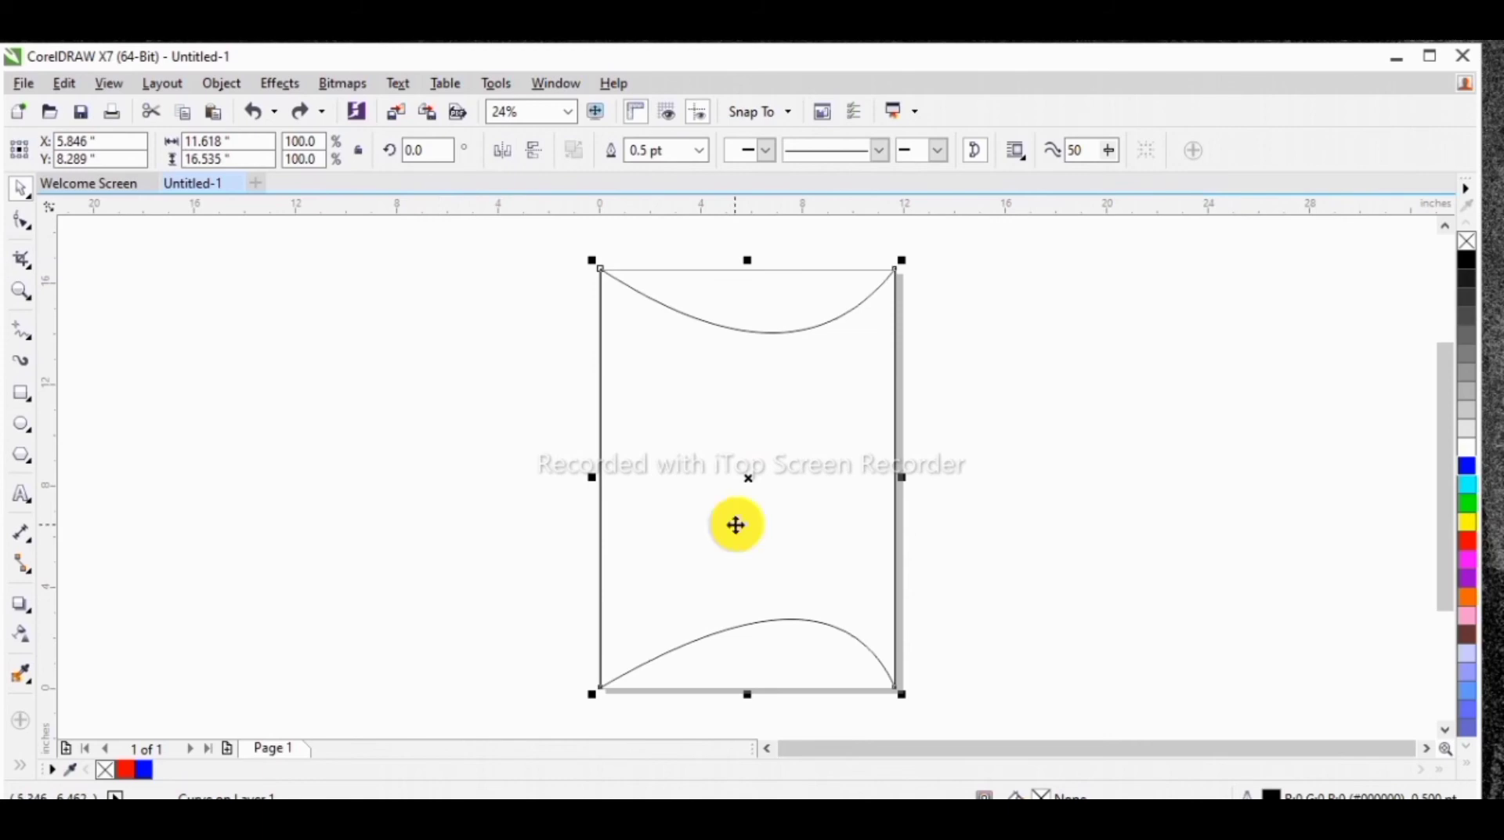
click(1466, 541)
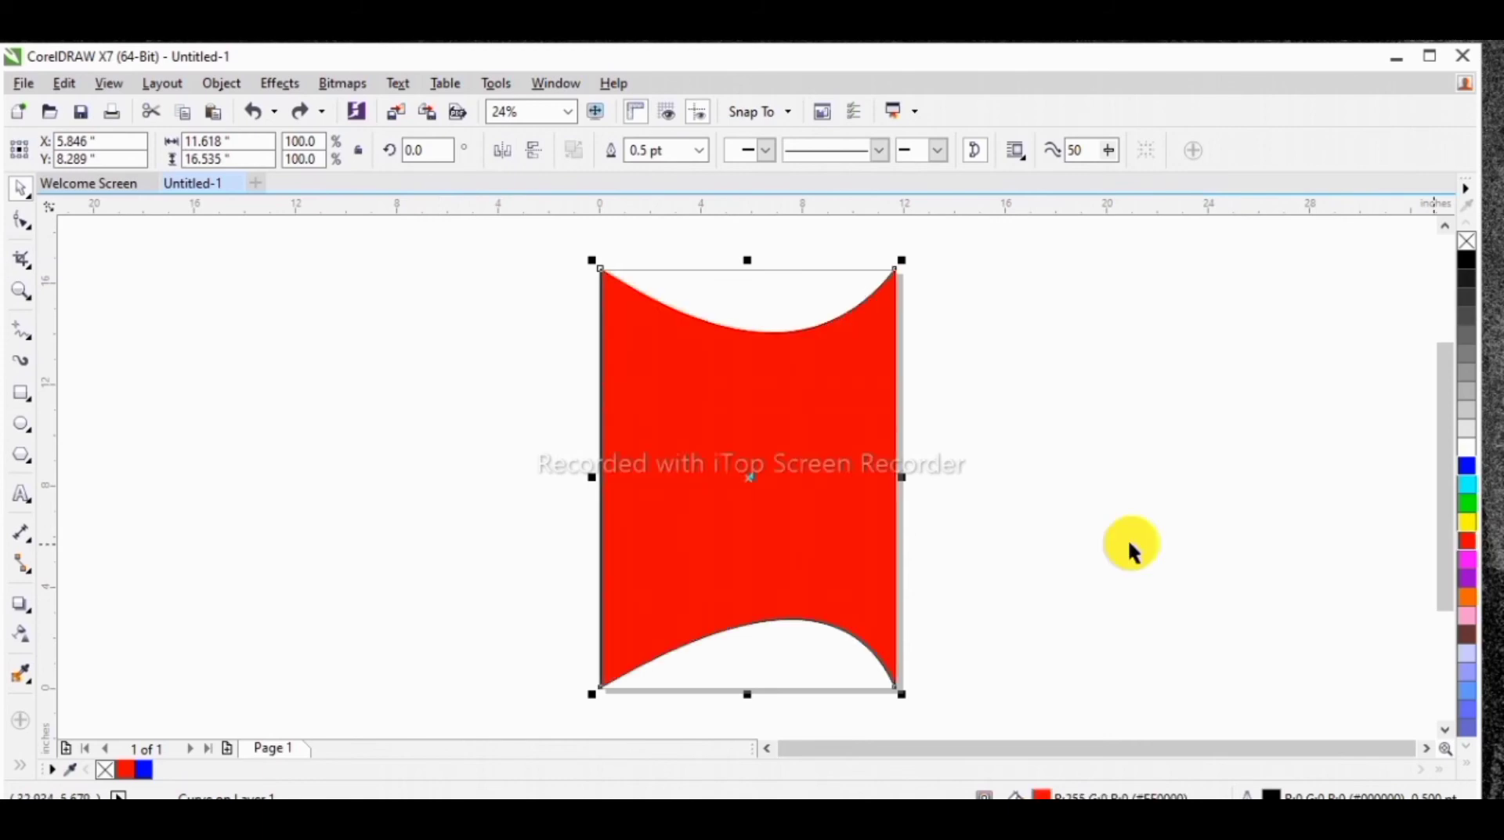
click(1467, 468)
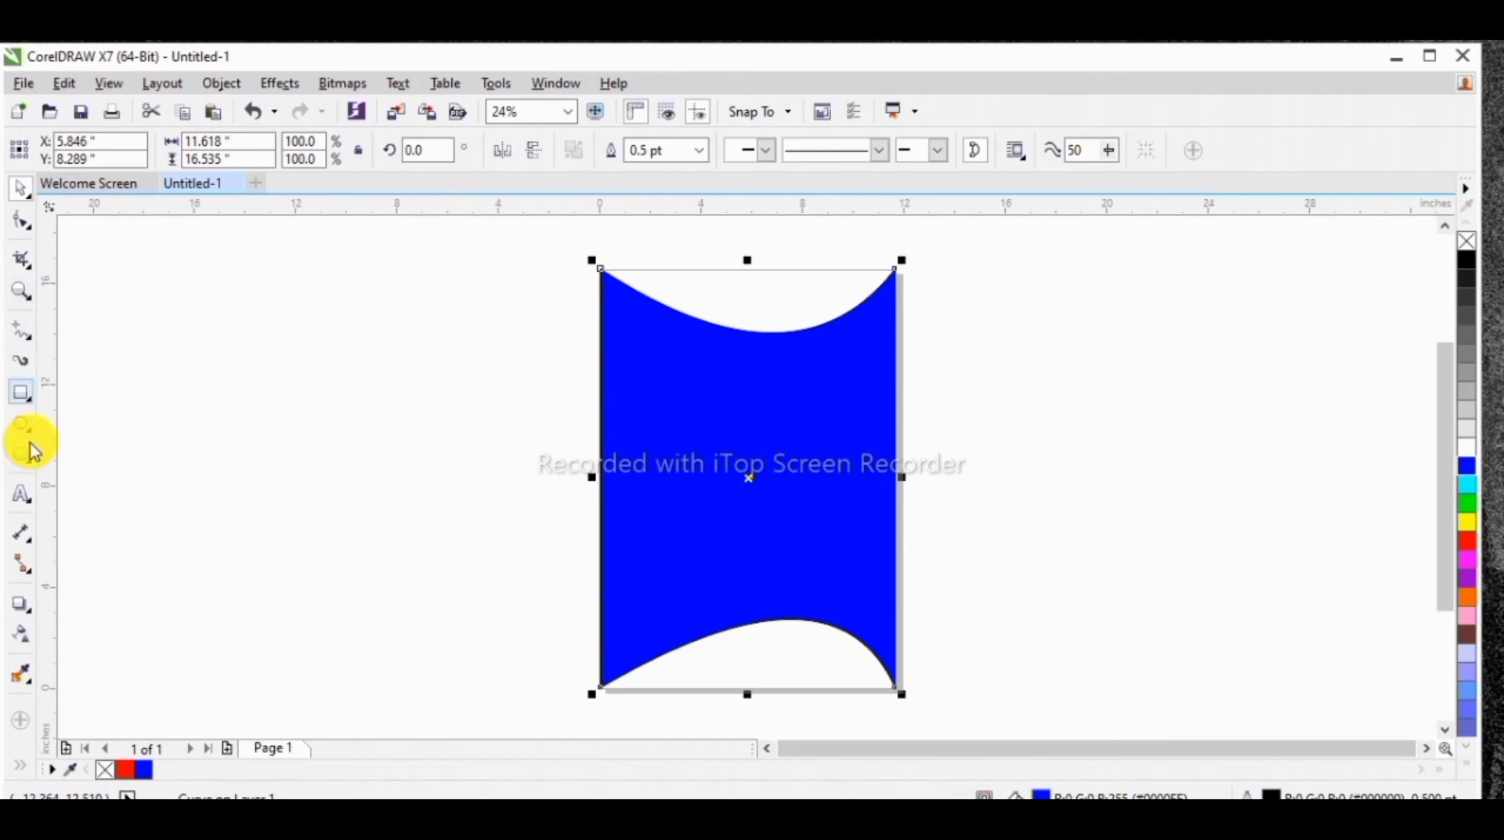
Step: Pick the Text tool and choose the World Series font, then bring up the size list
click(26, 499)
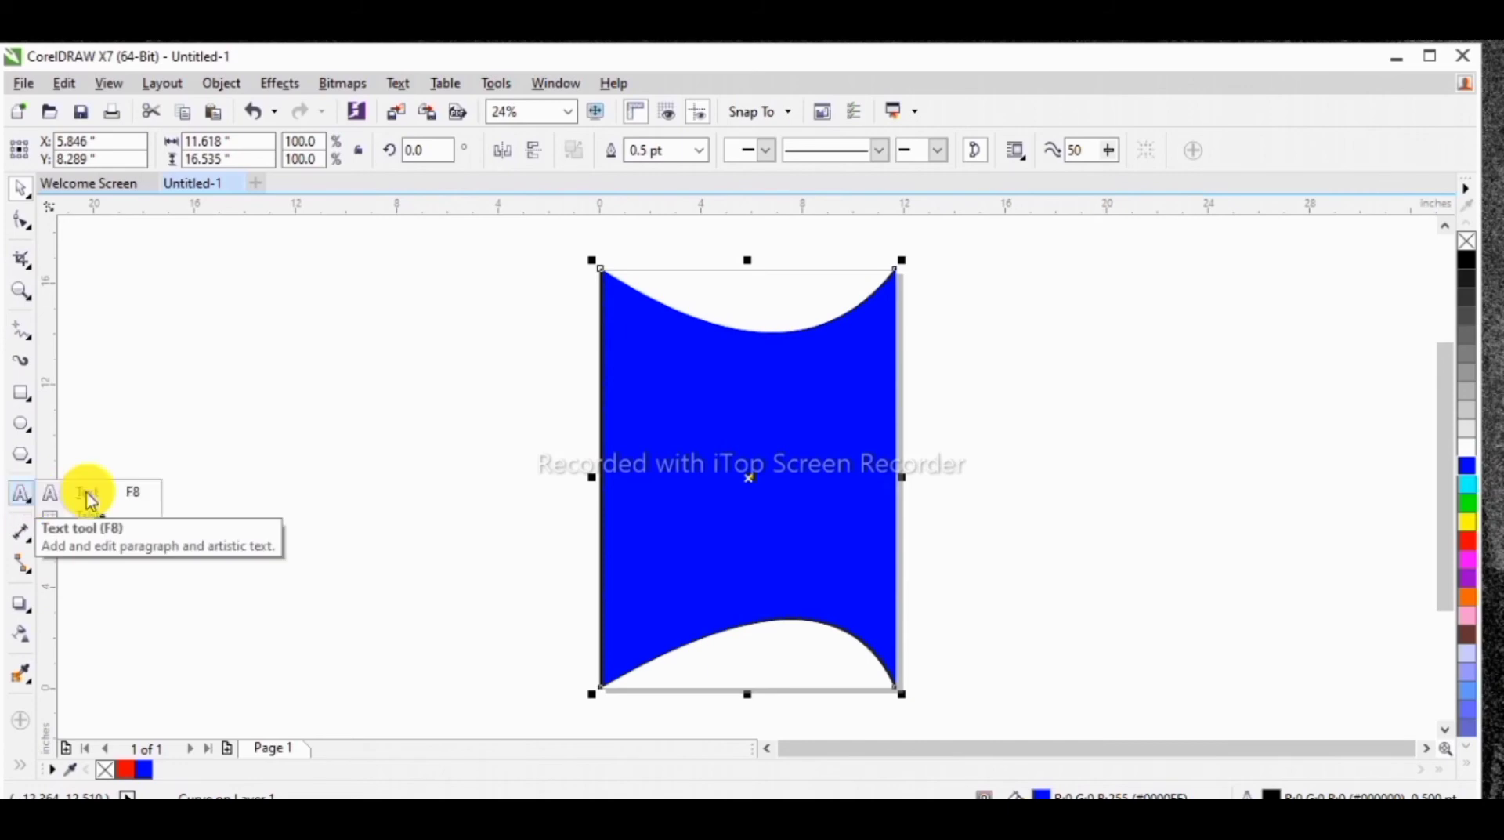
click(89, 499)
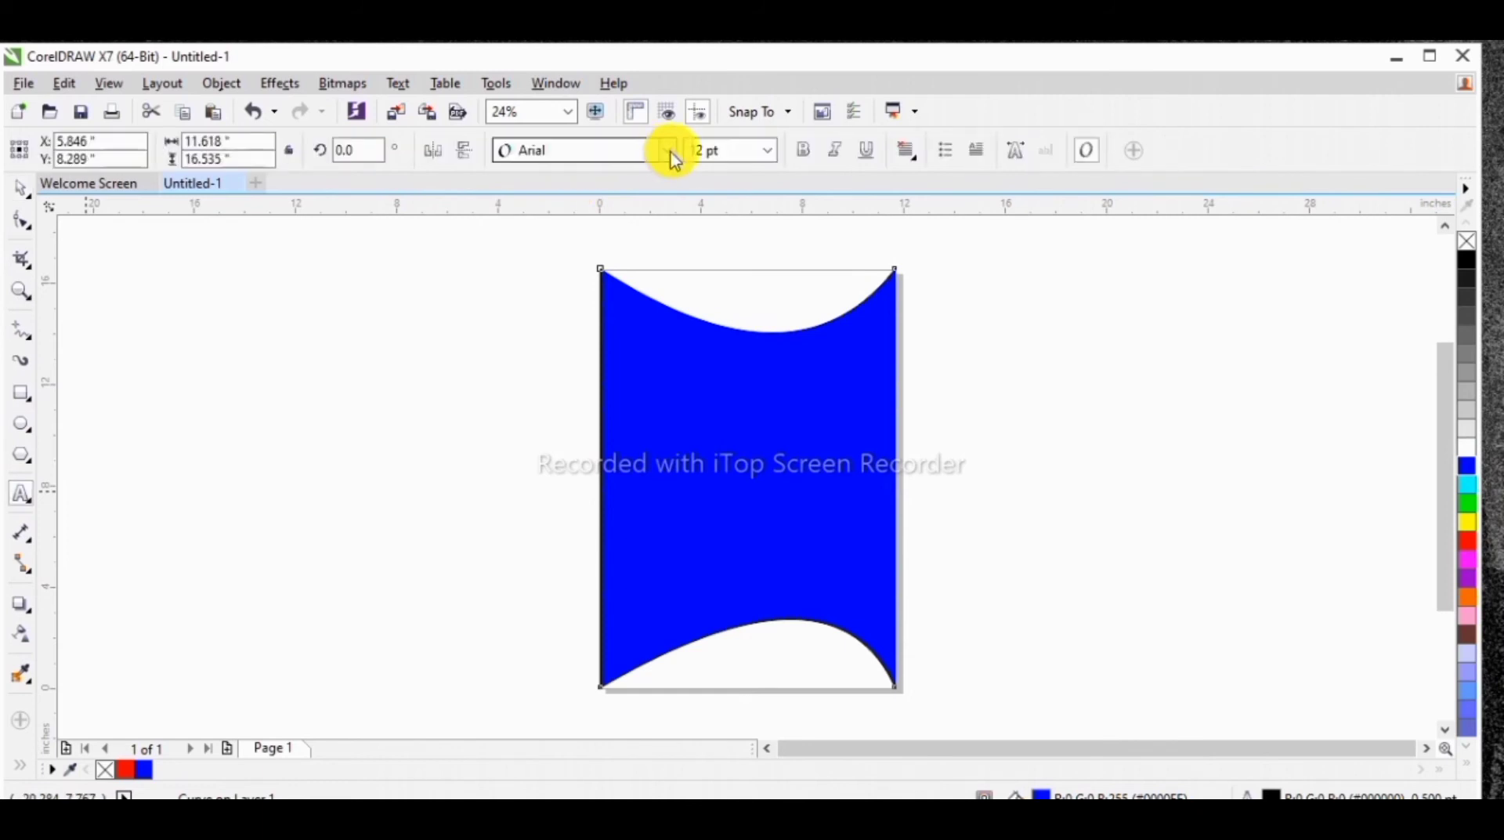
click(672, 155)
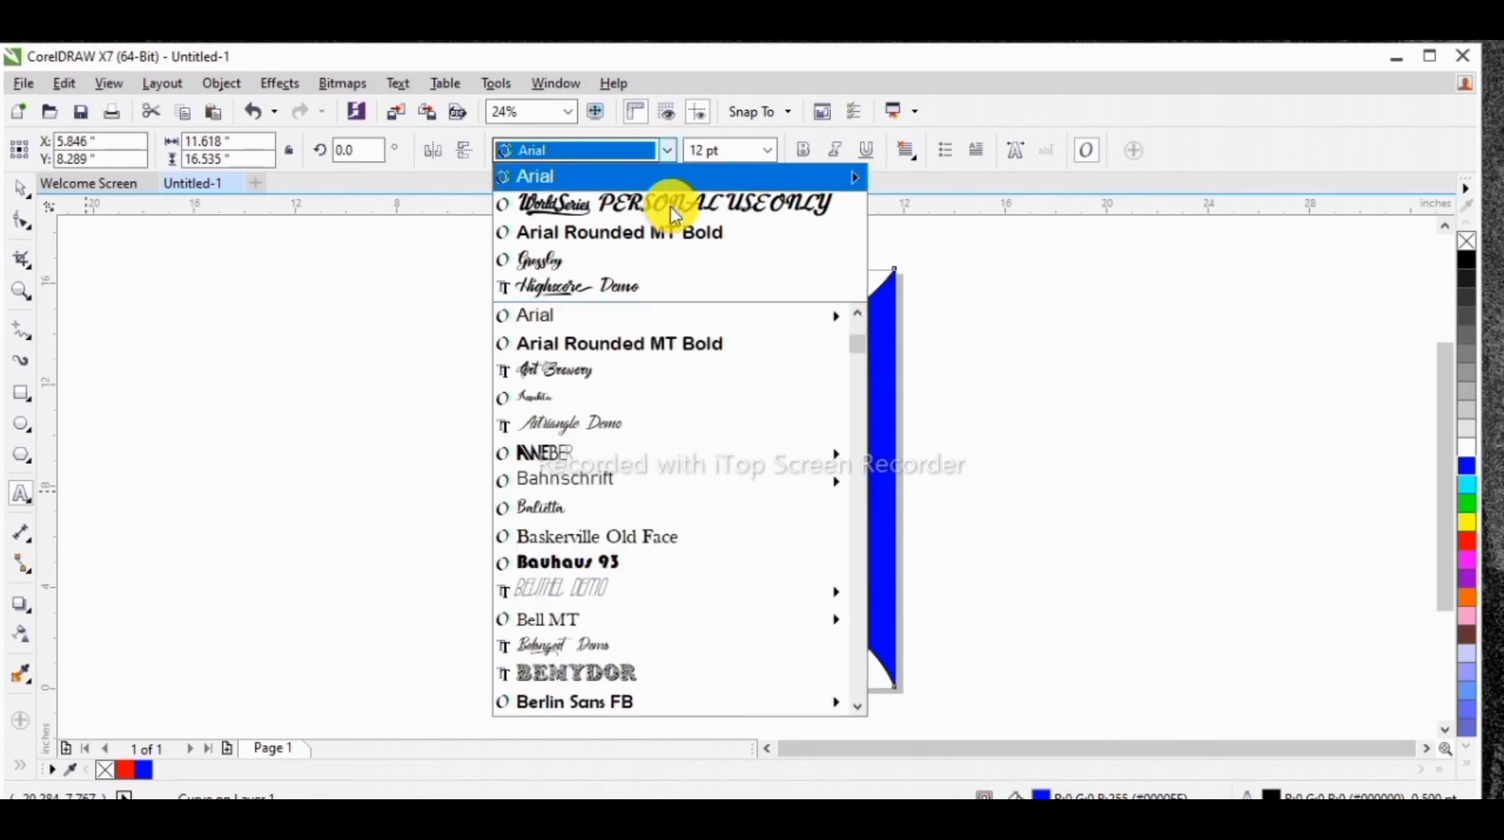
click(673, 206)
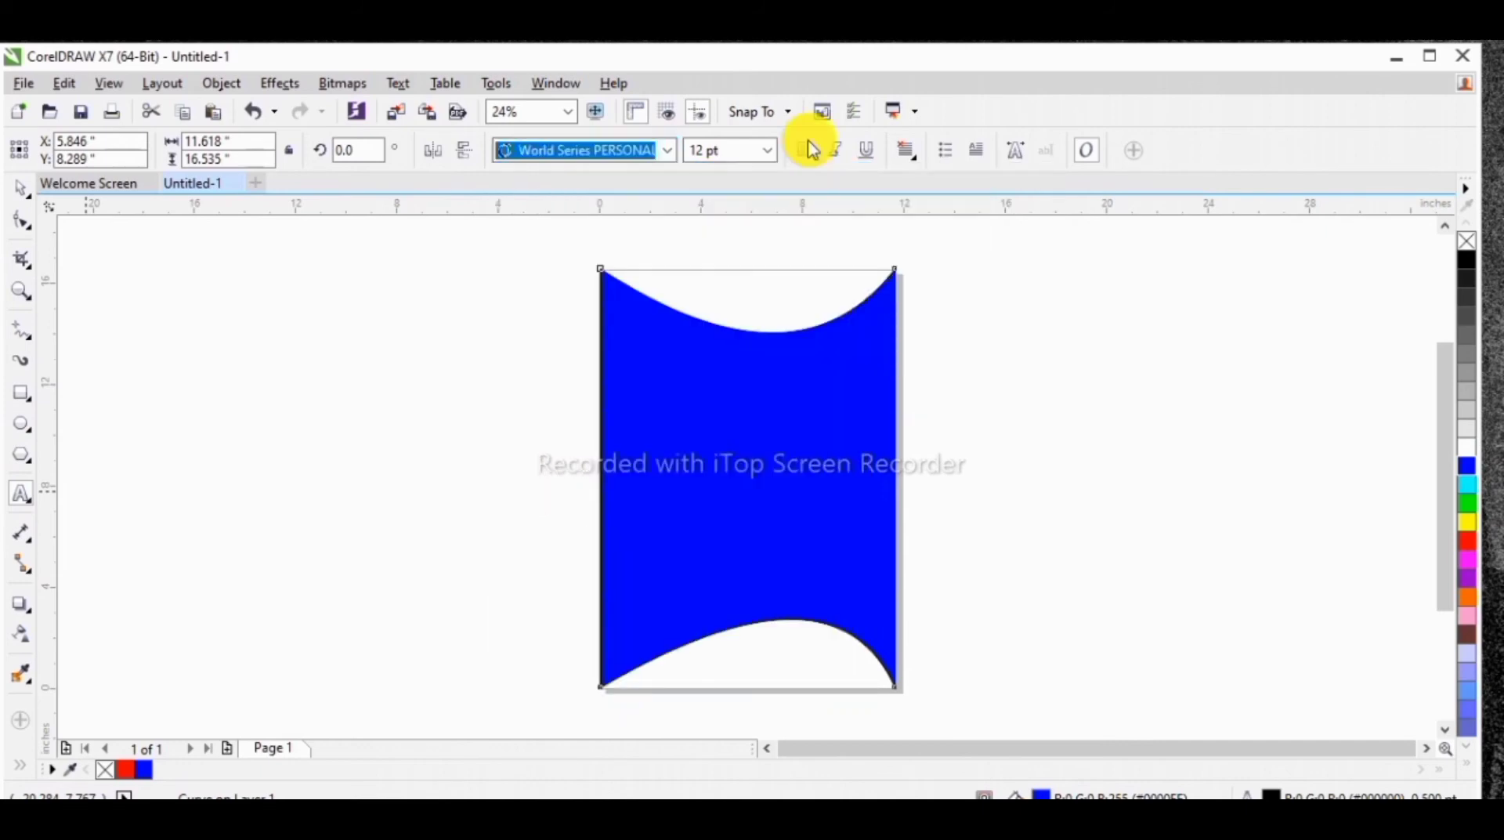
click(767, 150)
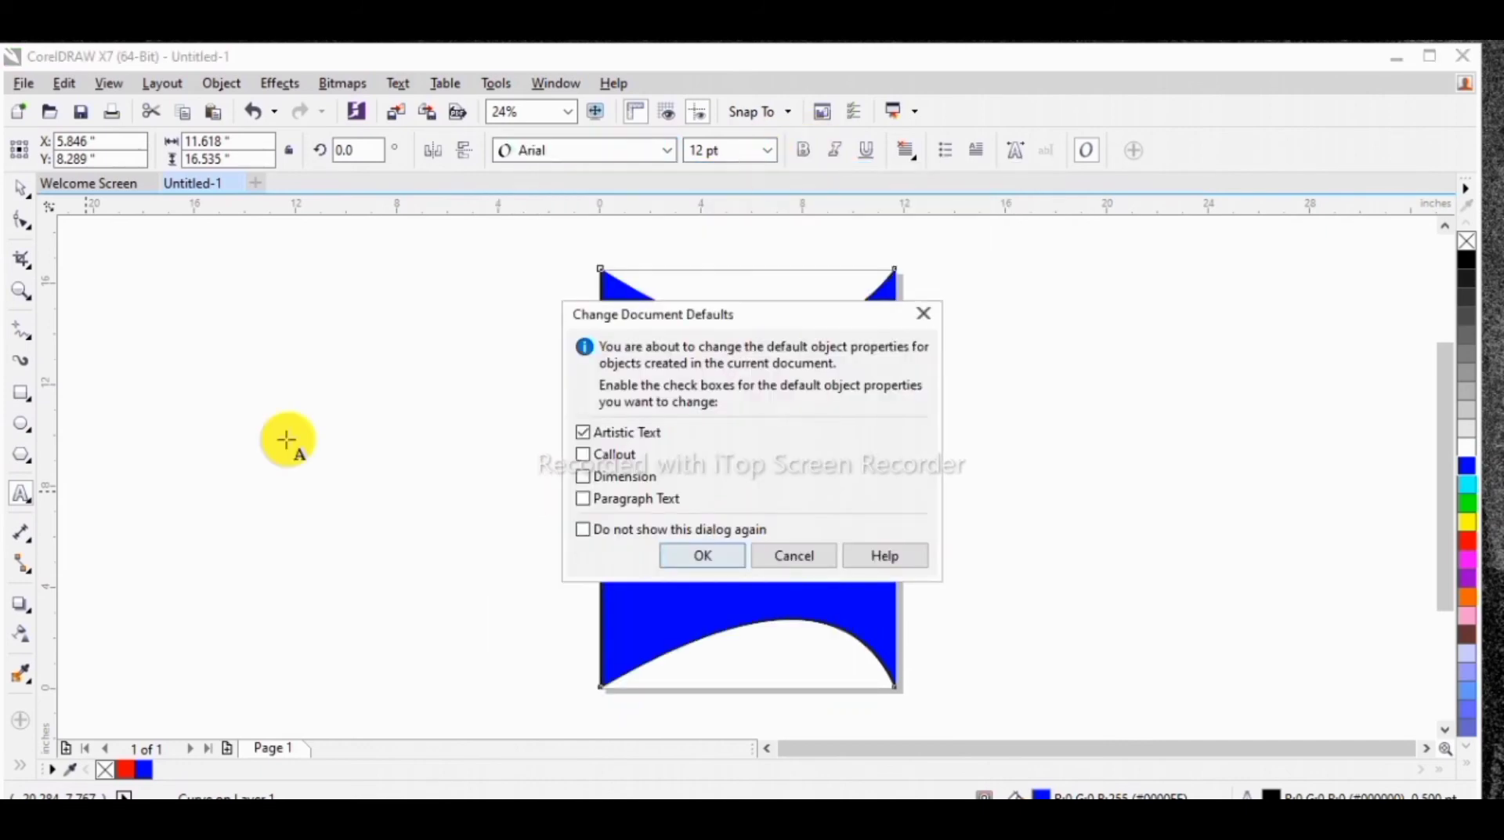
Step: Start a 72 pt World Series text entry left of the blue shape, undoing the trial text
key(Escape)
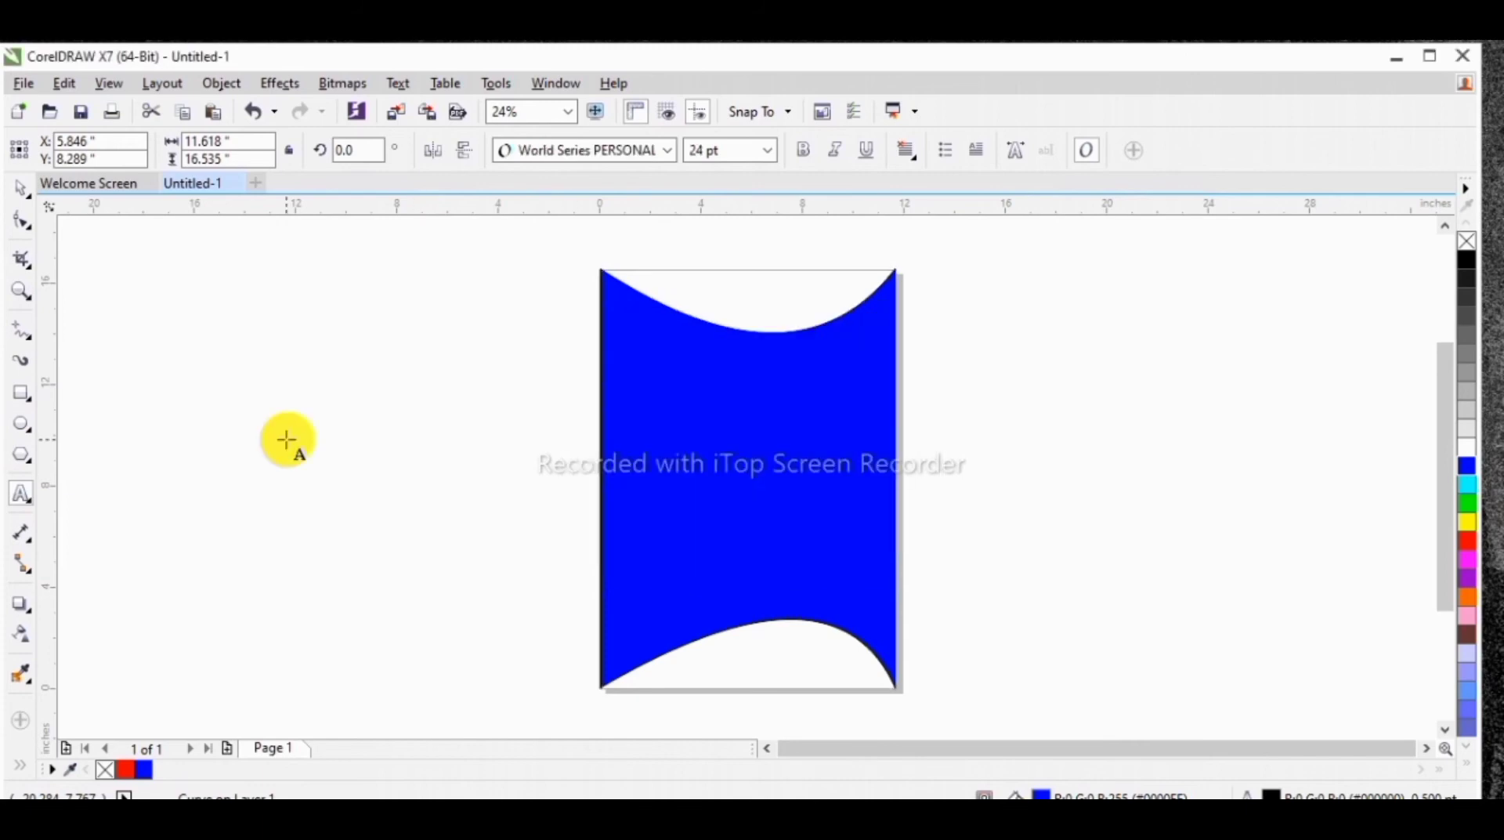
click(287, 438)
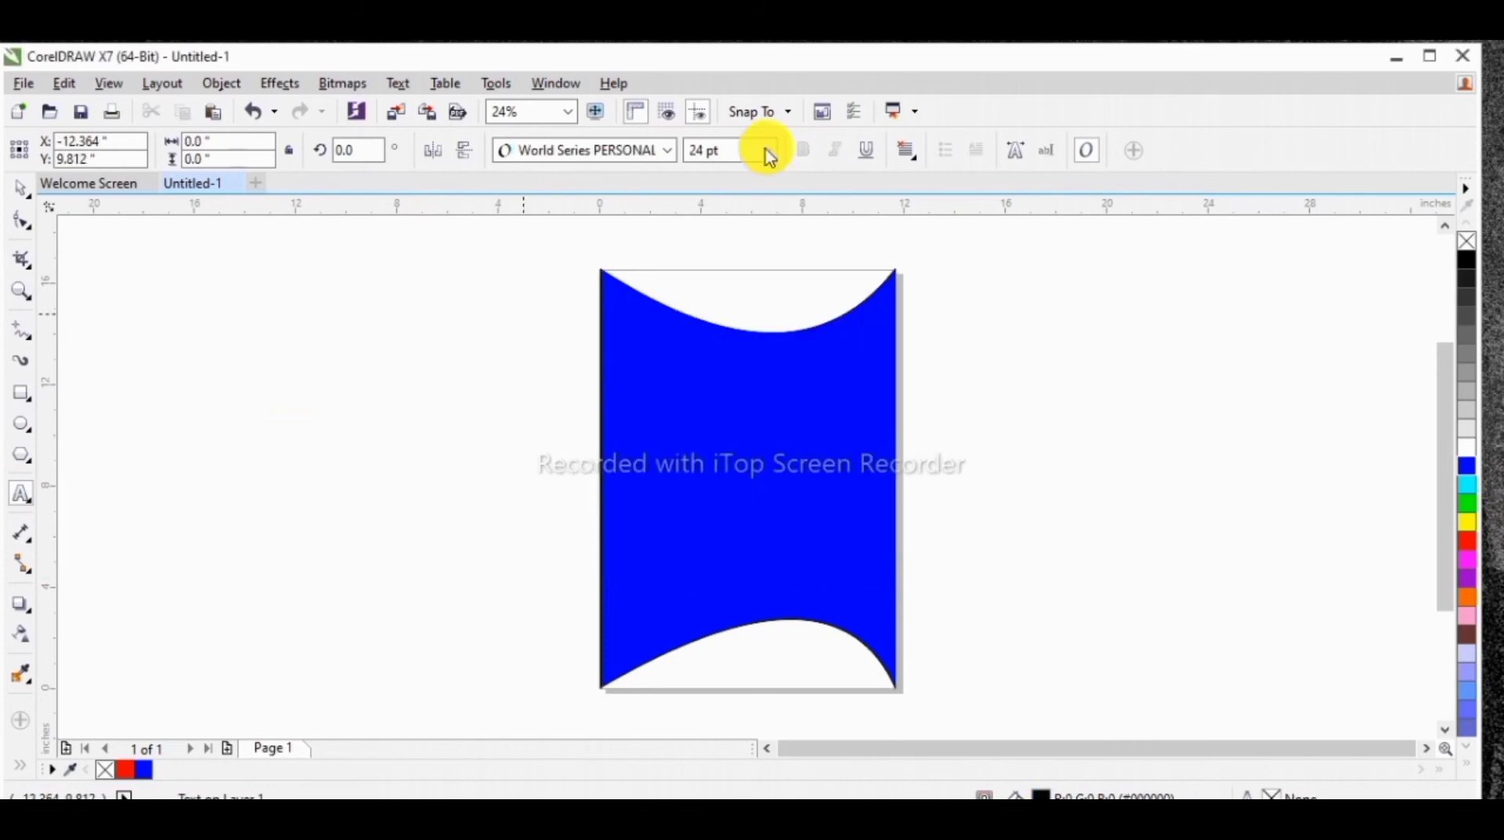
click(769, 152)
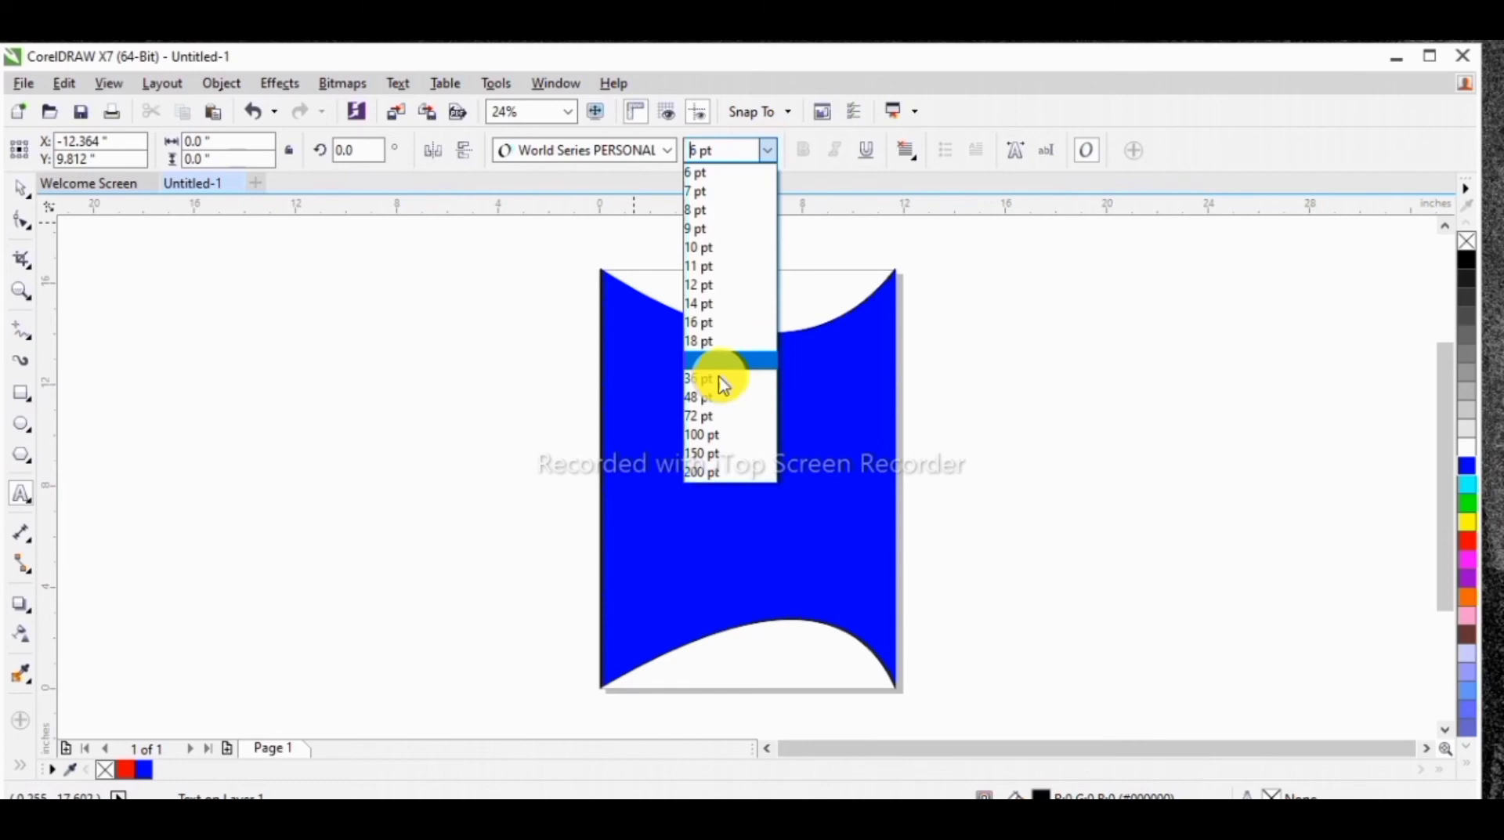
click(719, 419)
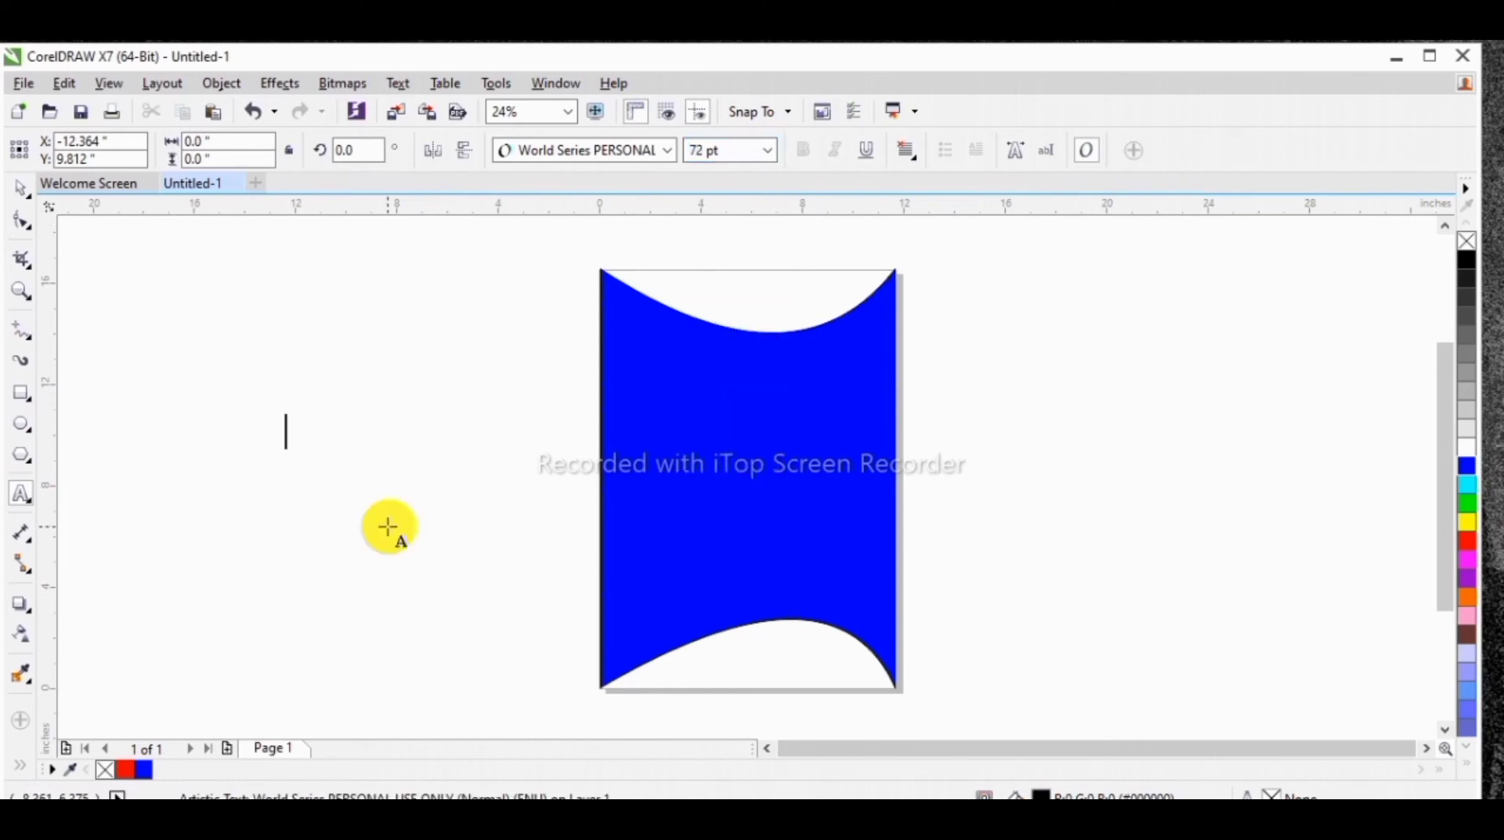
text(rtyejtfuigtdtlydyfgtdfgx)
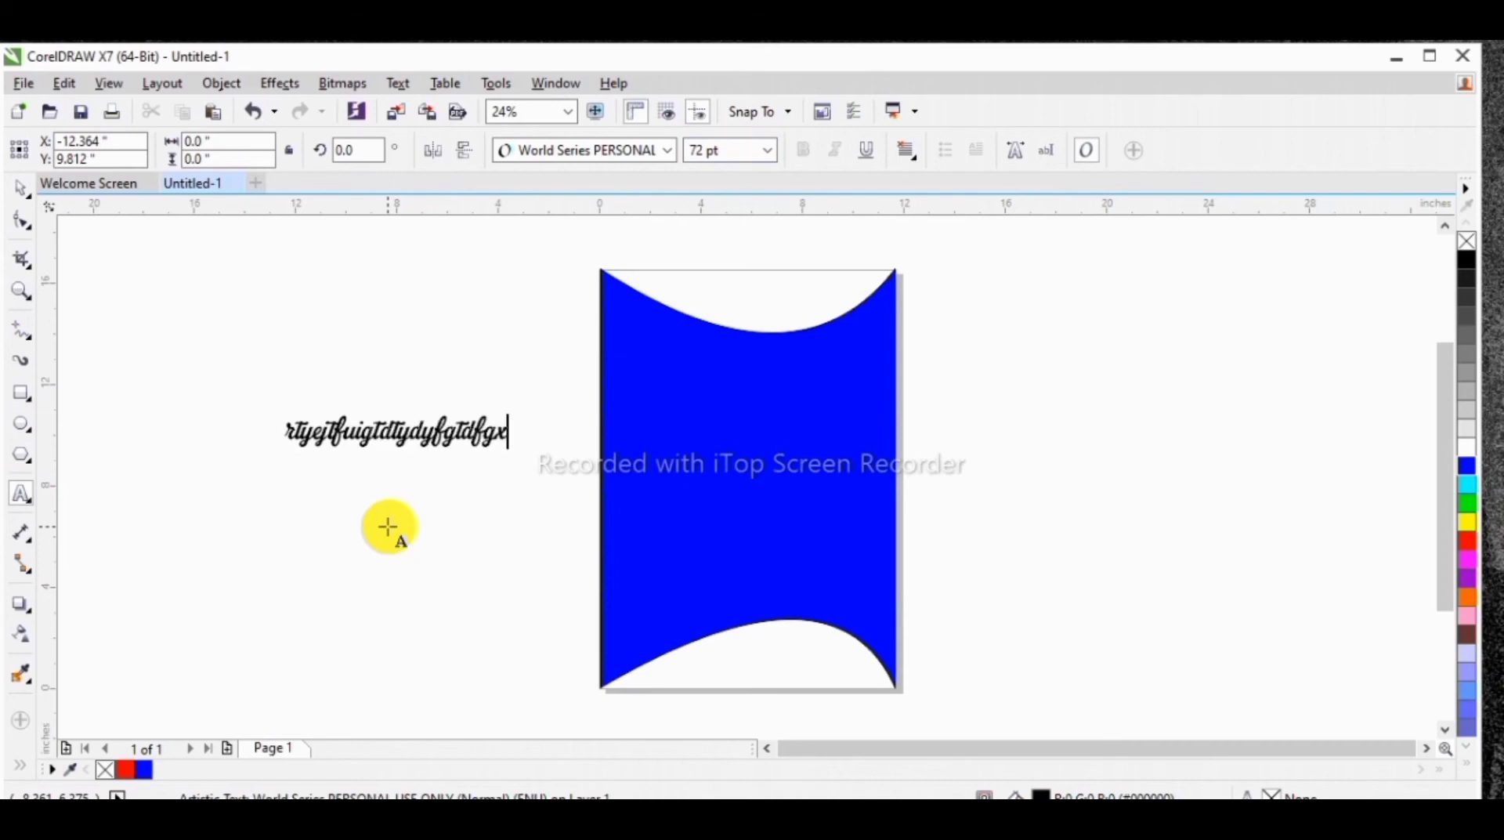
key(ctrl+z)
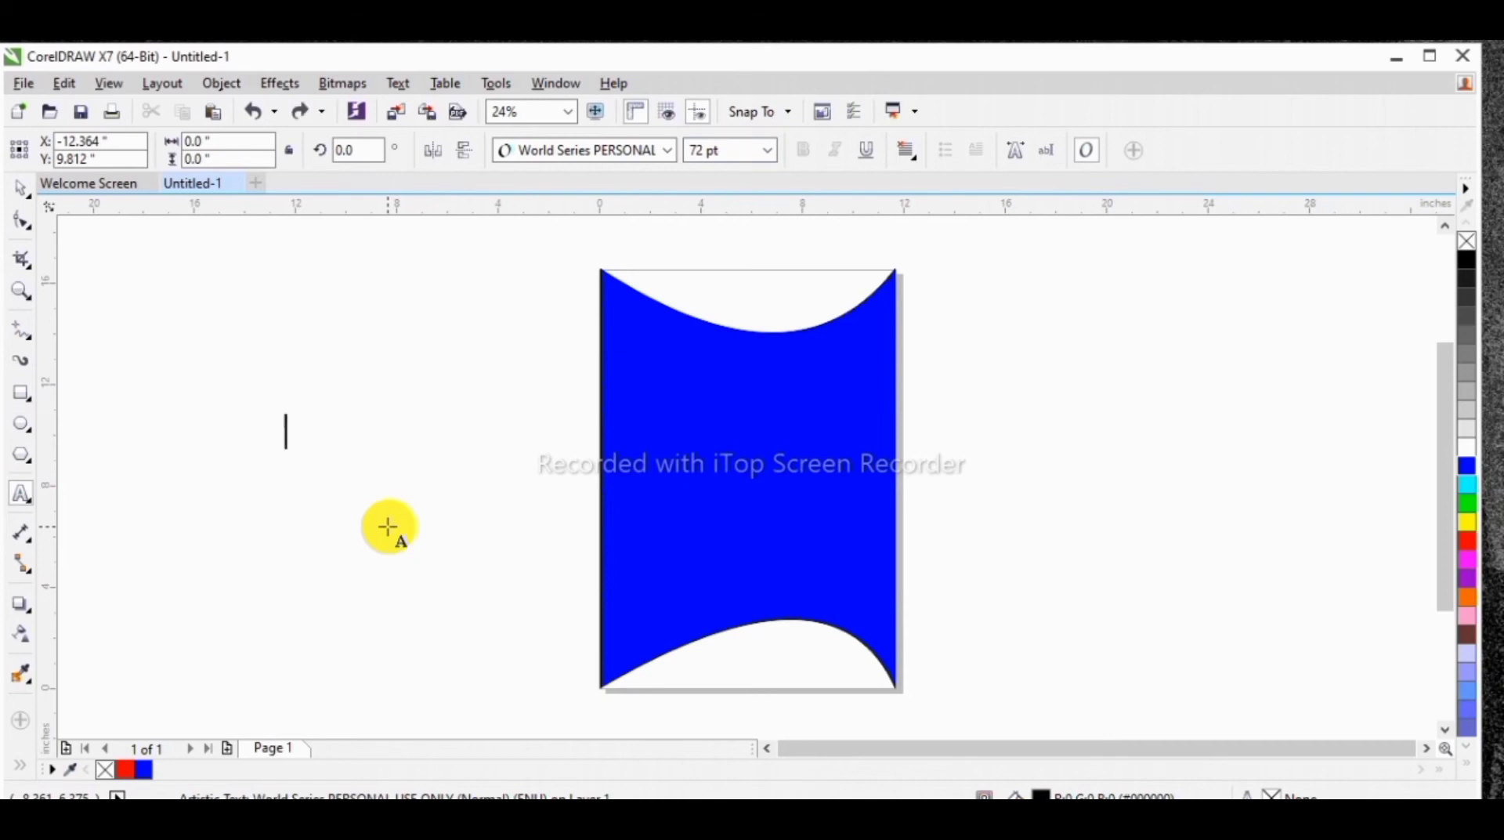
Step: Select the blue shape with the Drop Shadow tool and browse the shadow presets
click(24, 608)
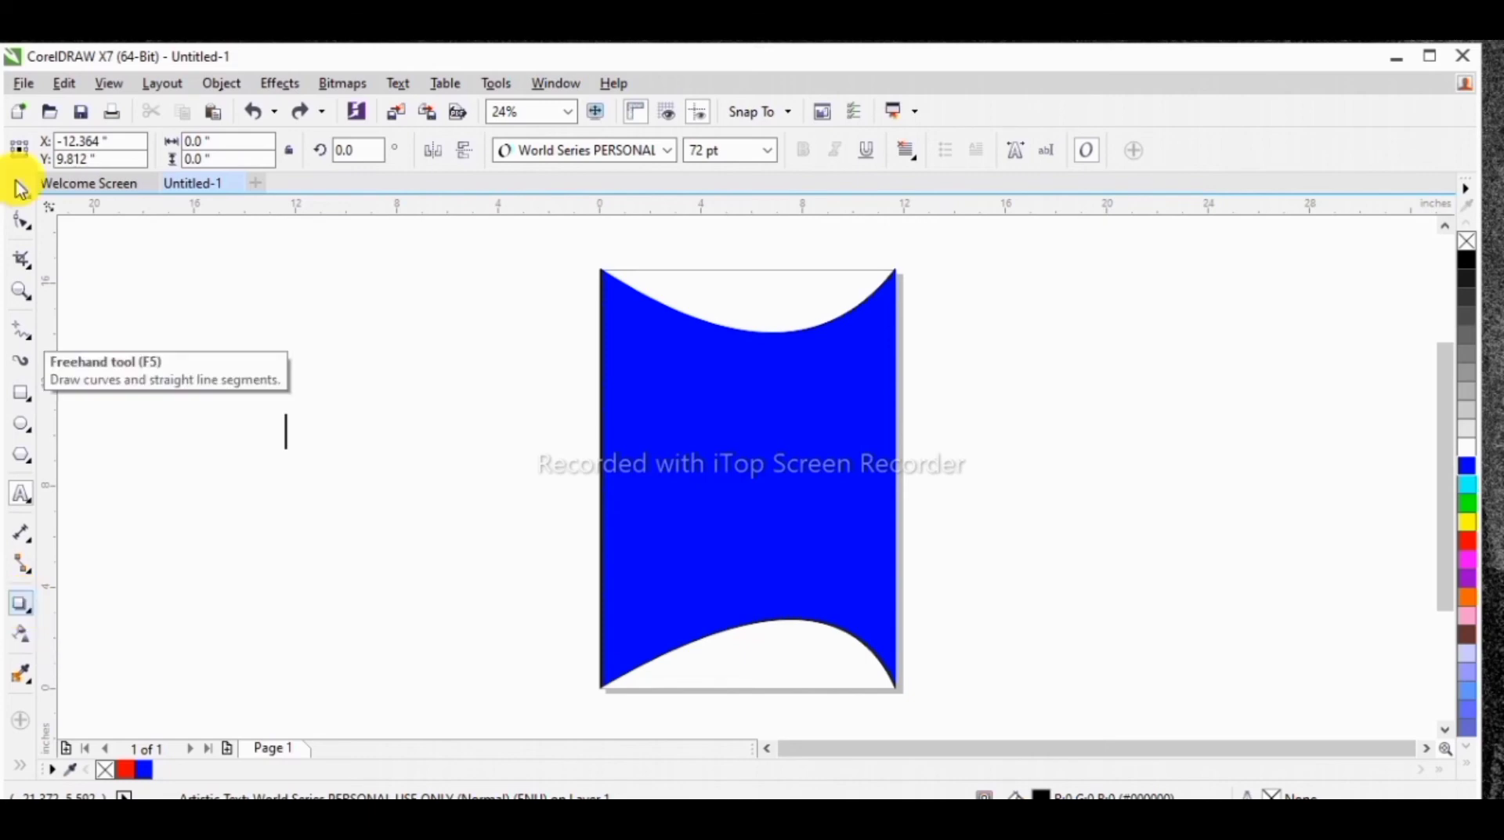
click(21, 188)
click(744, 492)
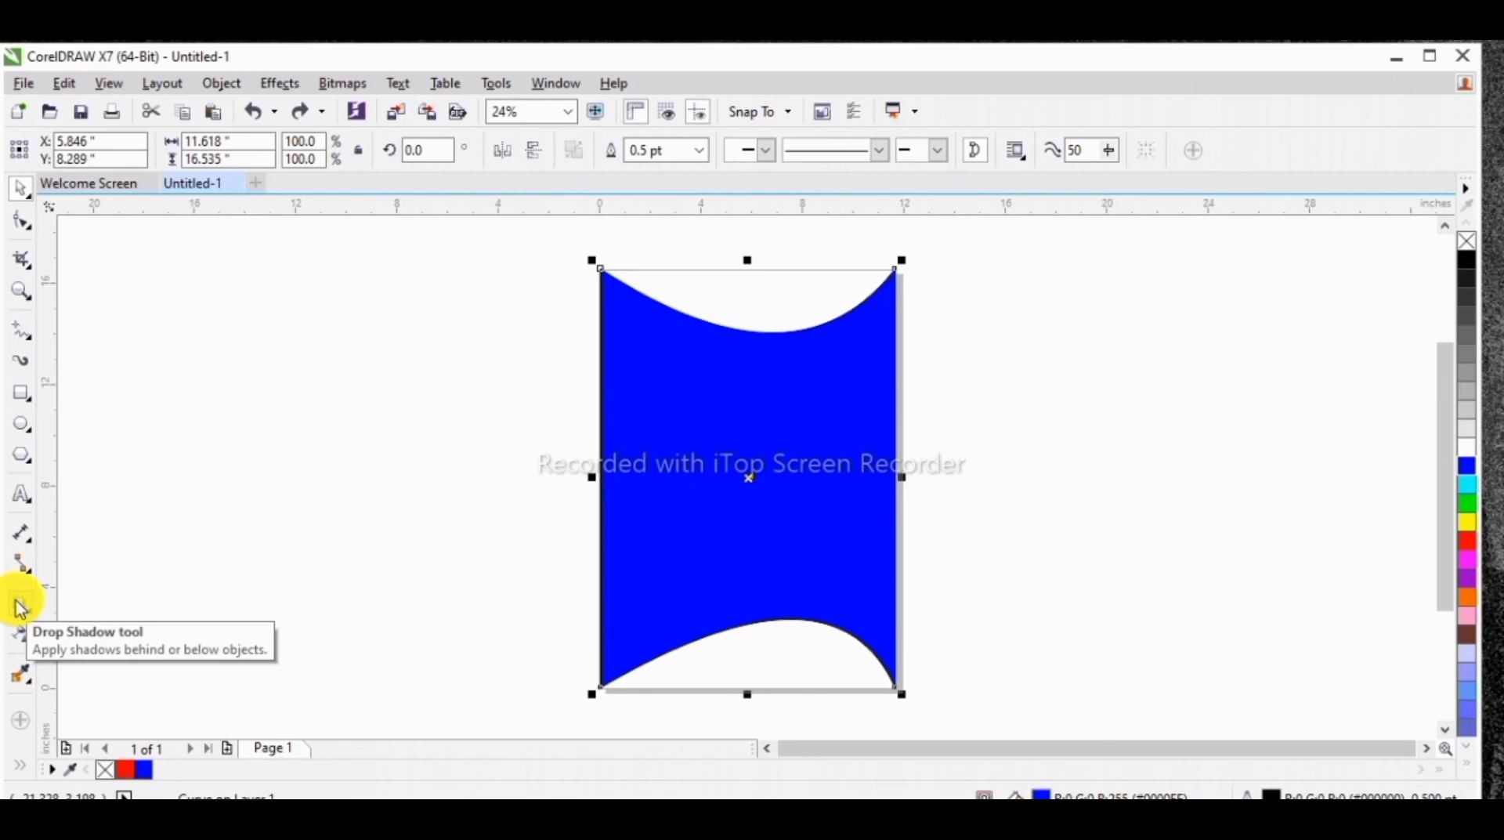
click(20, 605)
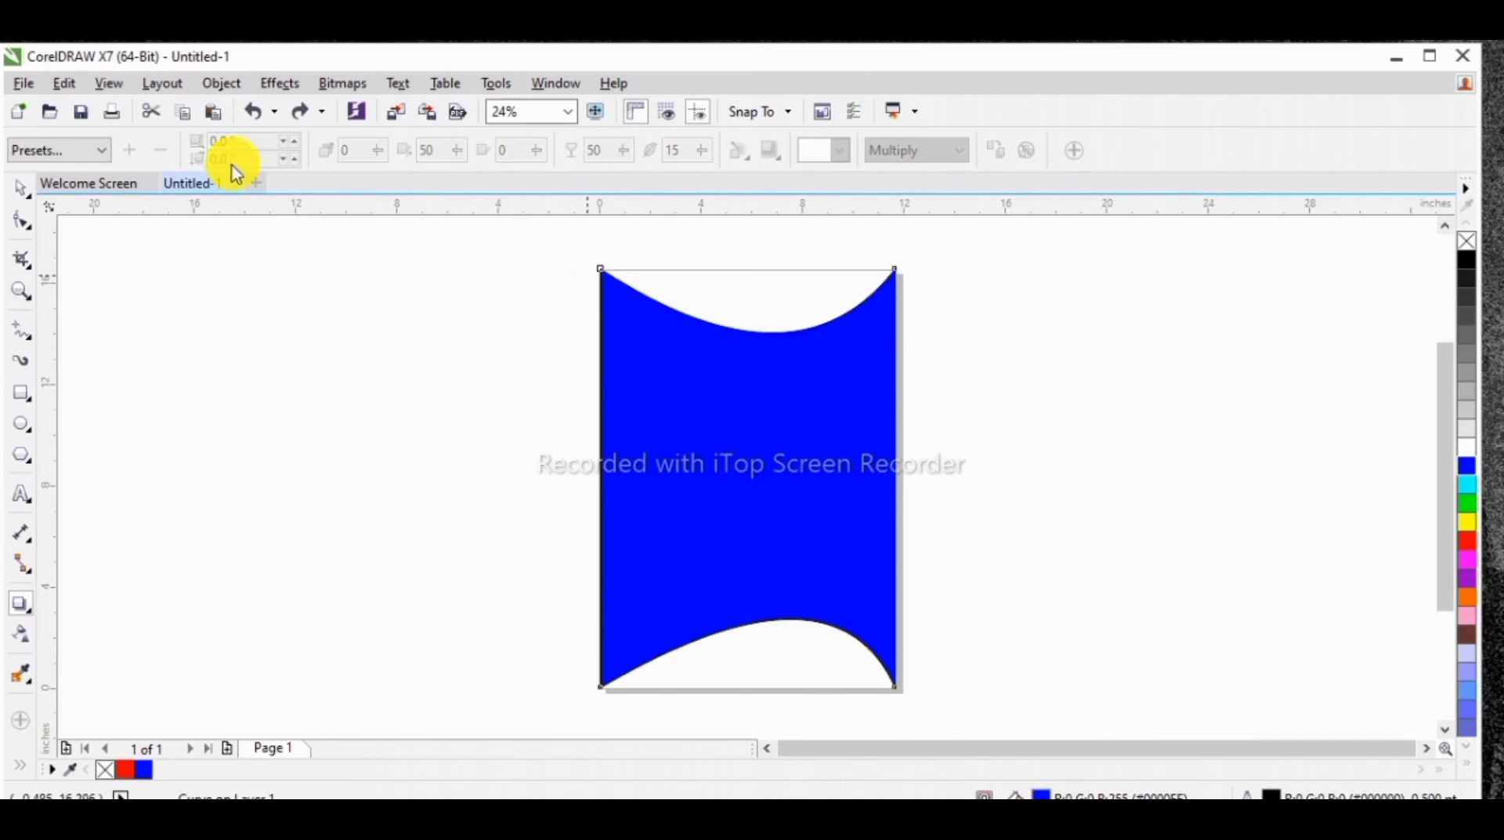
click(105, 151)
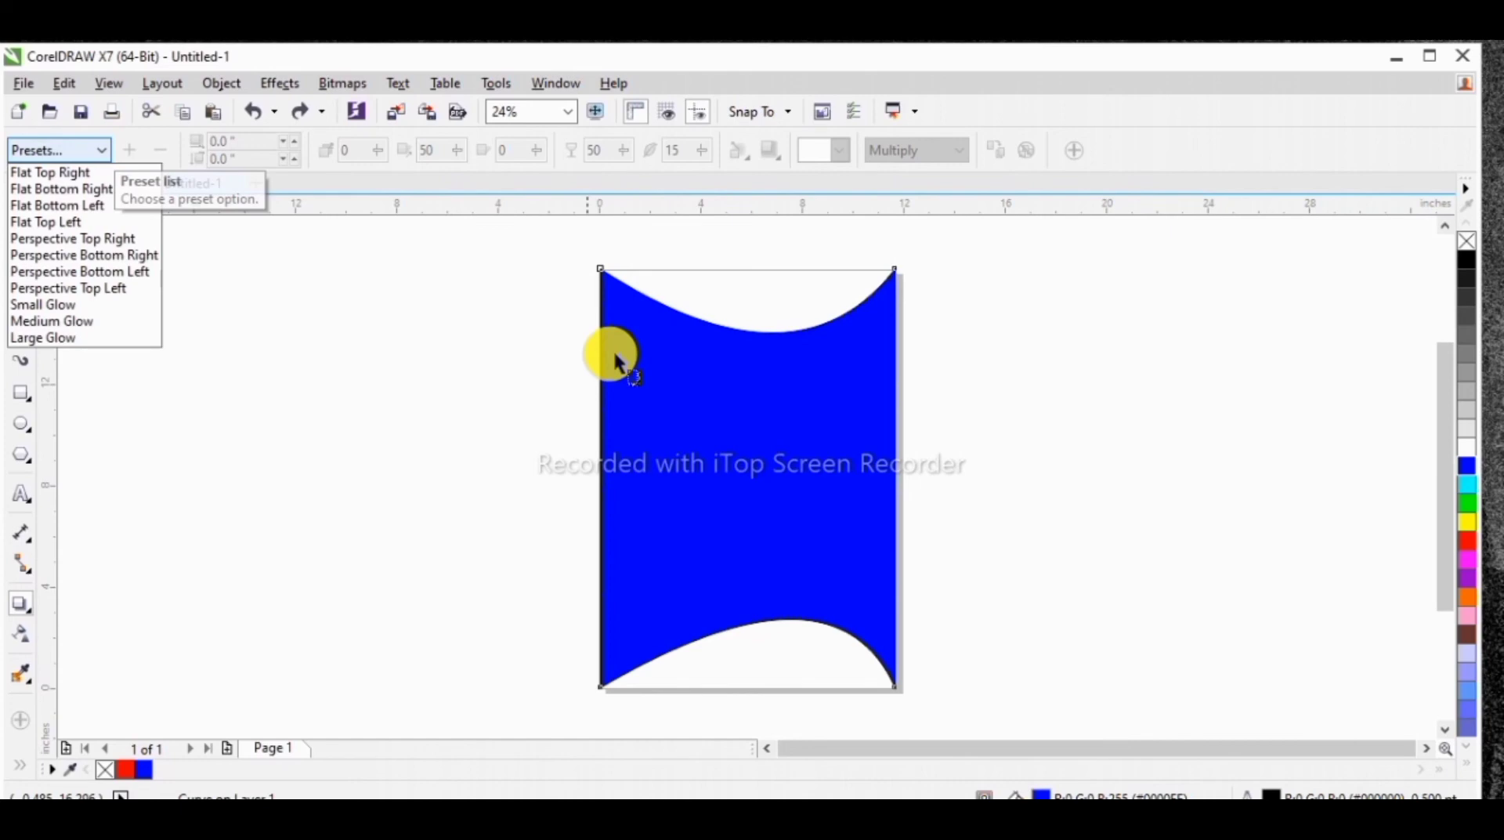
click(600, 272)
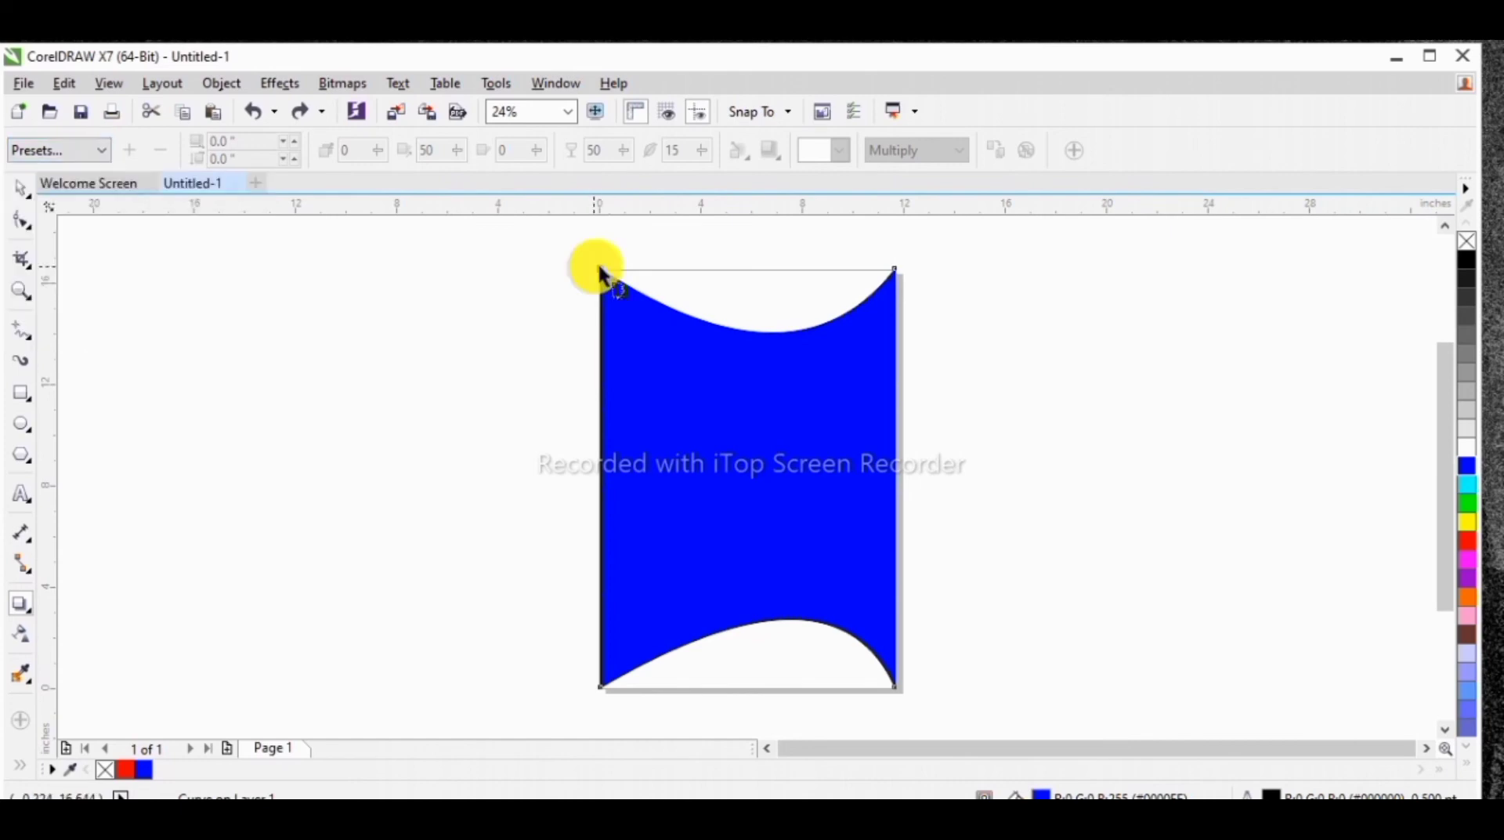
click(600, 272)
Step: Drag a soft black 270° drop shadow from the shape's top edge toward its bottom
drag(600, 271, 745, 686)
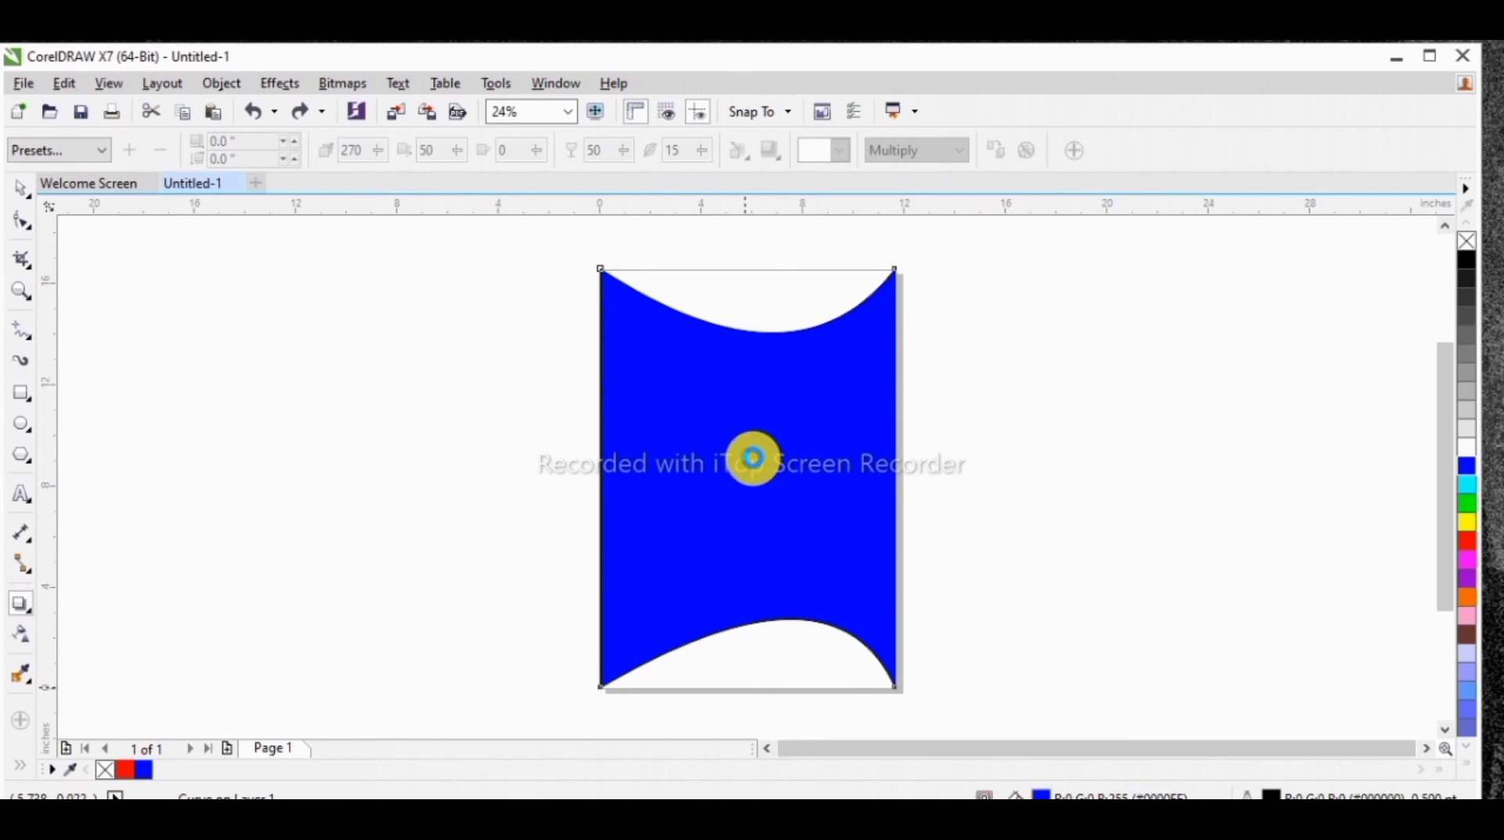
click(758, 466)
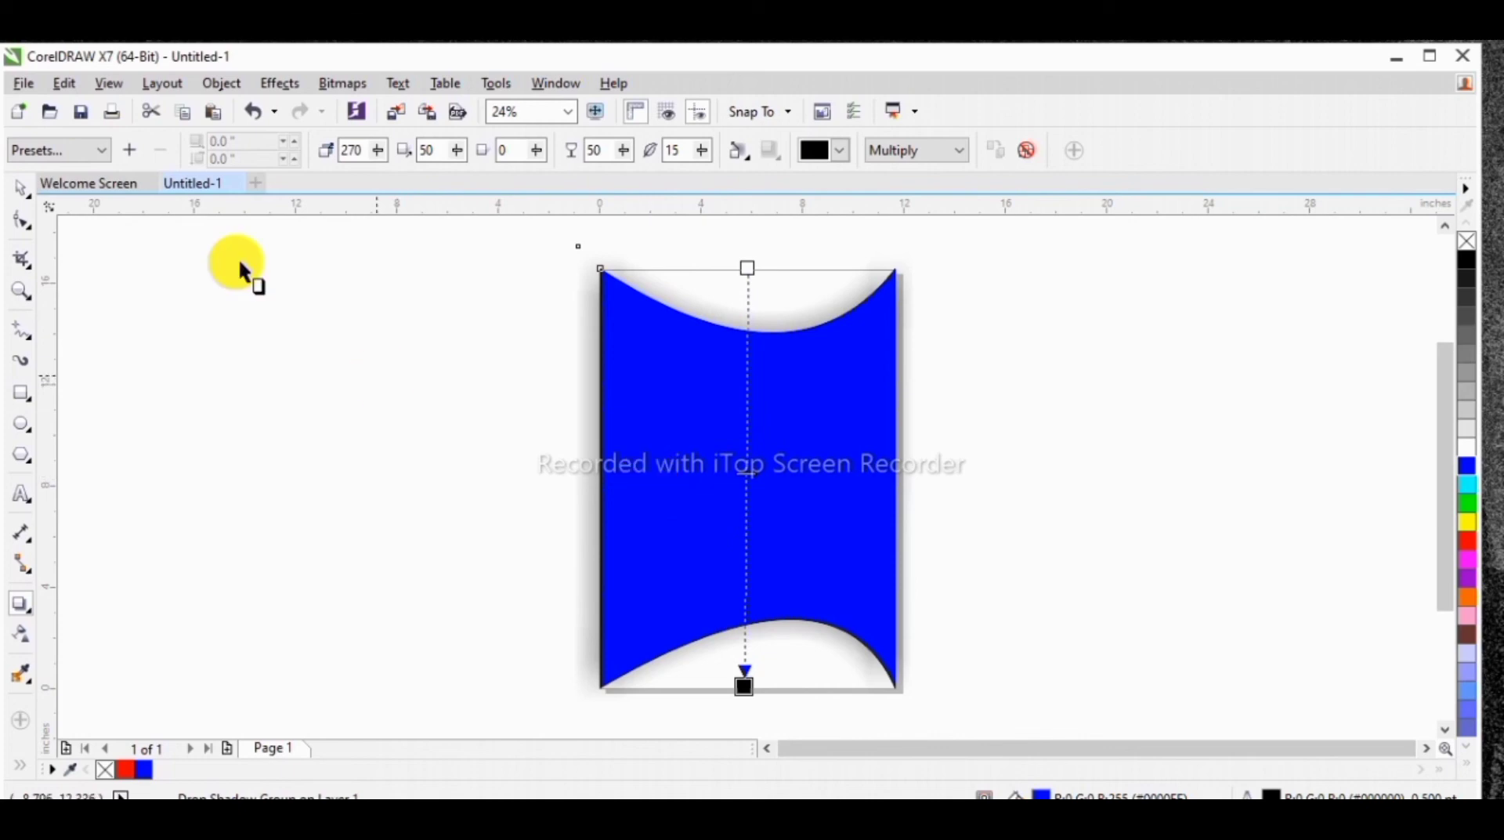
Step: Apply the Perspective Top Left shadow preset to the shape, then undo it
click(79, 150)
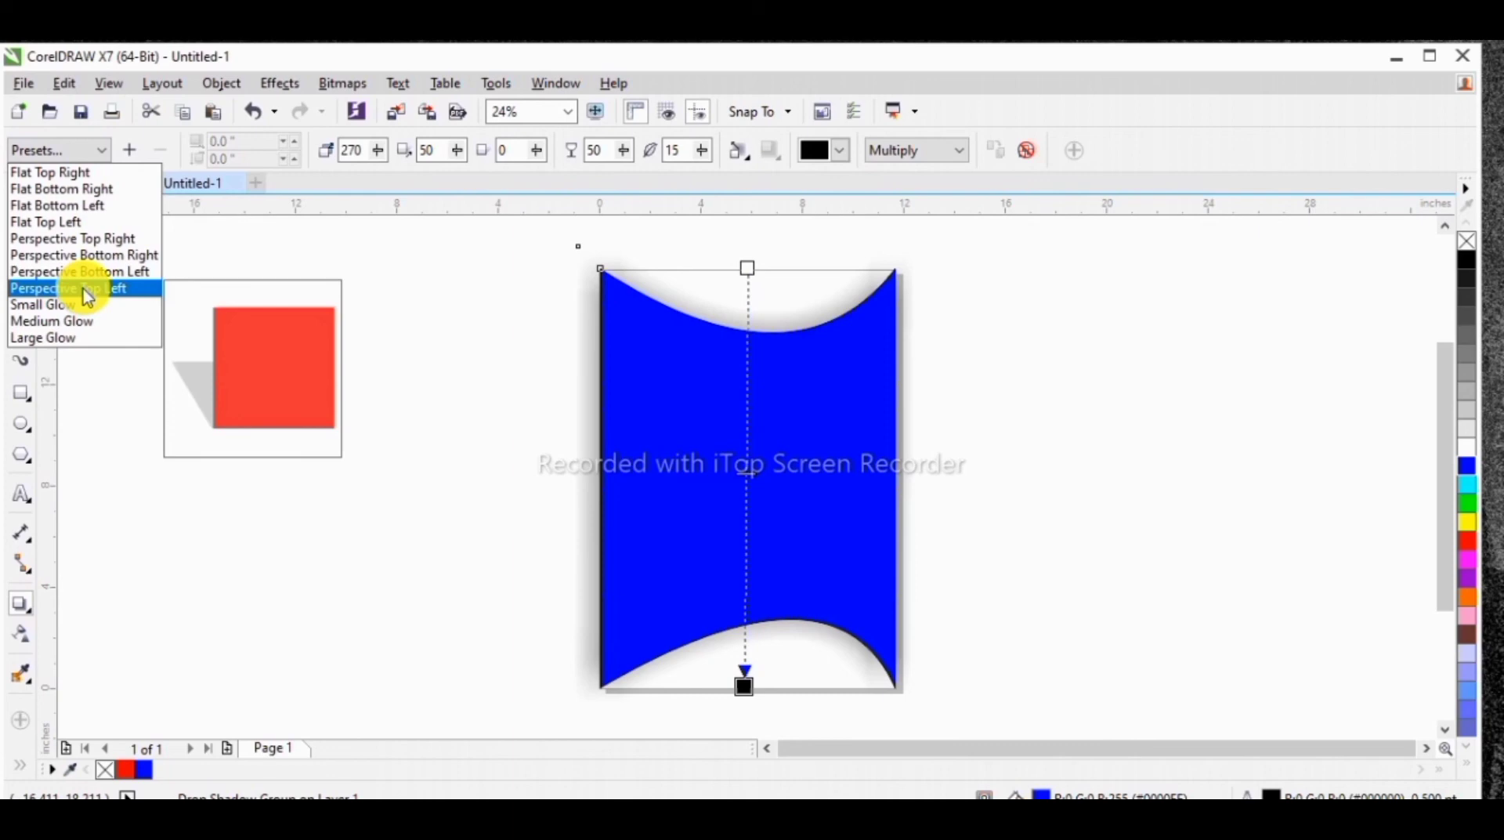
click(83, 289)
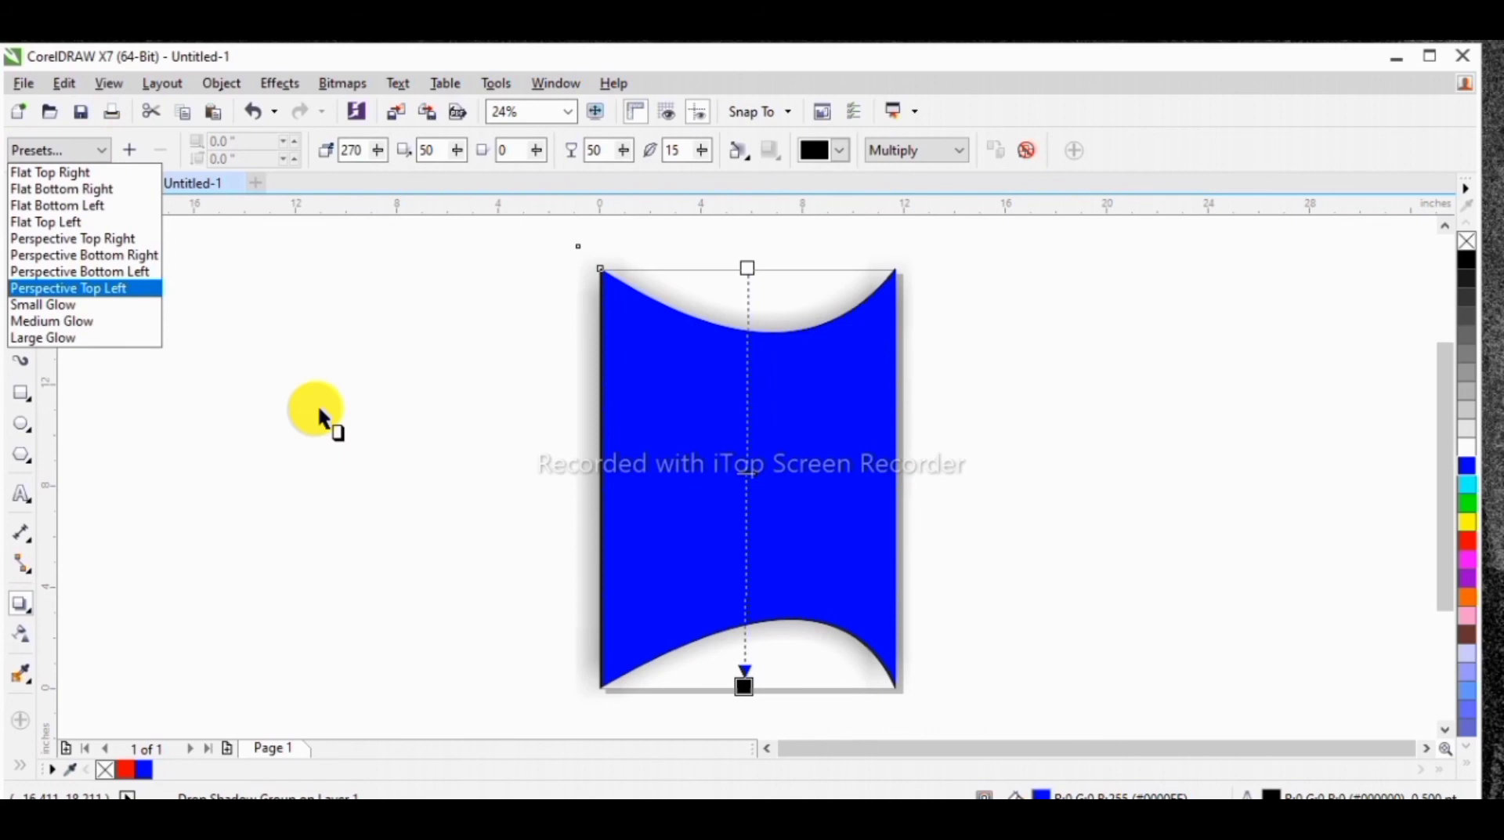
key(Return)
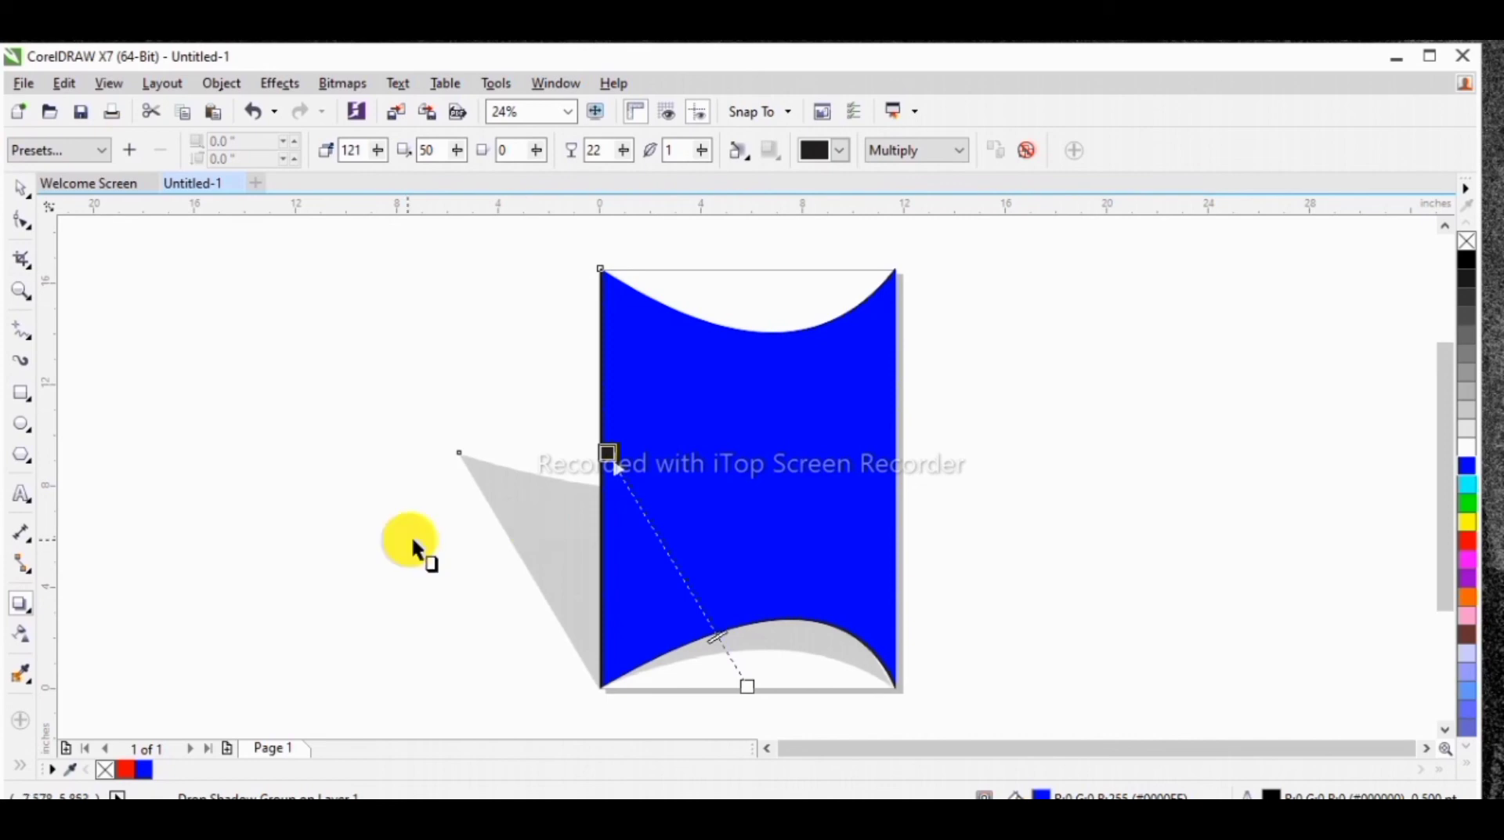
key(ctrl+z)
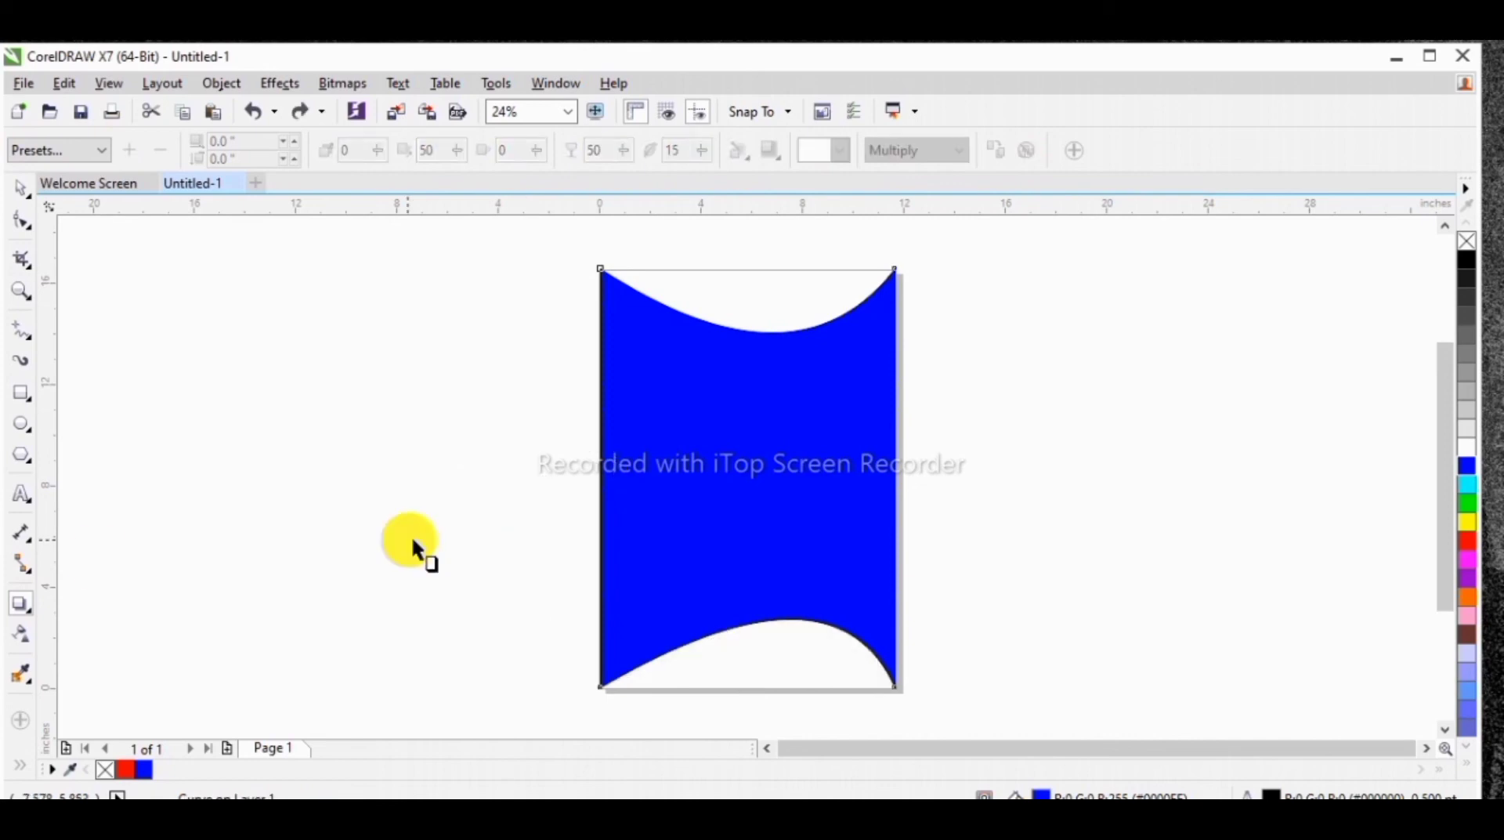
Step: Choose the Transparency tool and select the blue curved shape
click(20, 638)
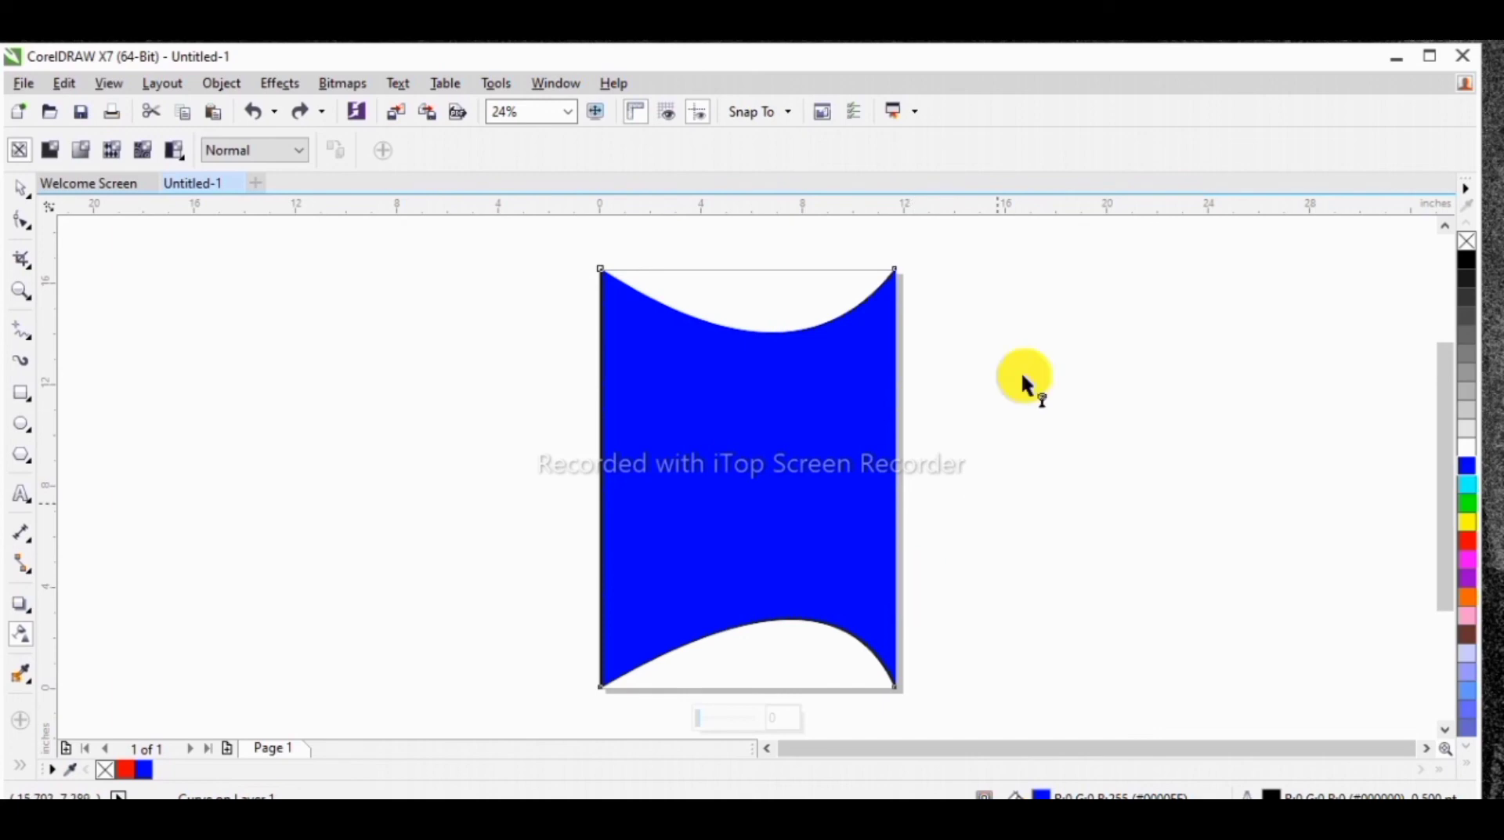
click(22, 188)
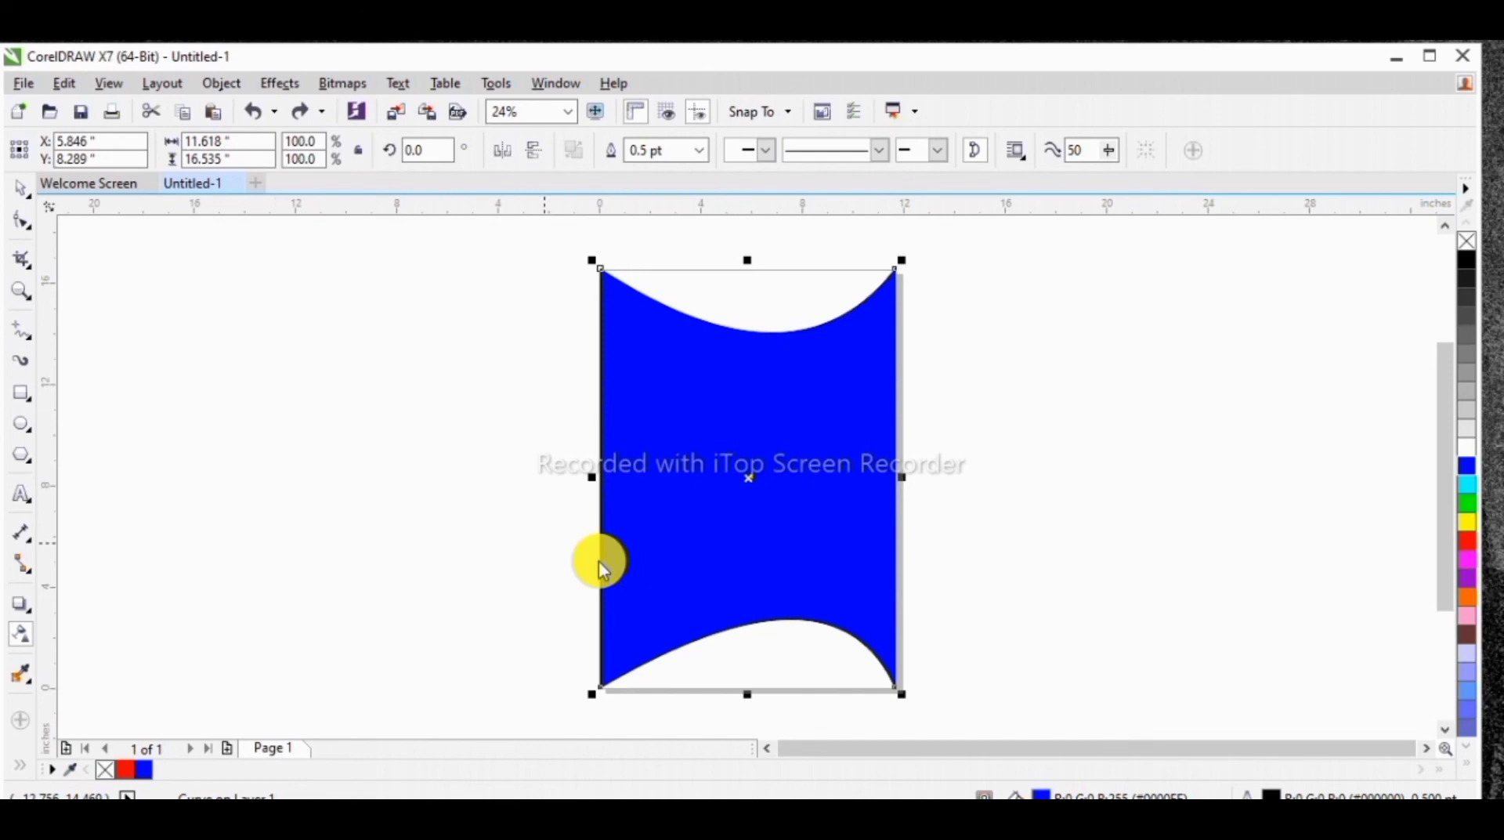
Step: Drag a linear transparency down the shape with its end node set to 100
click(392, 379)
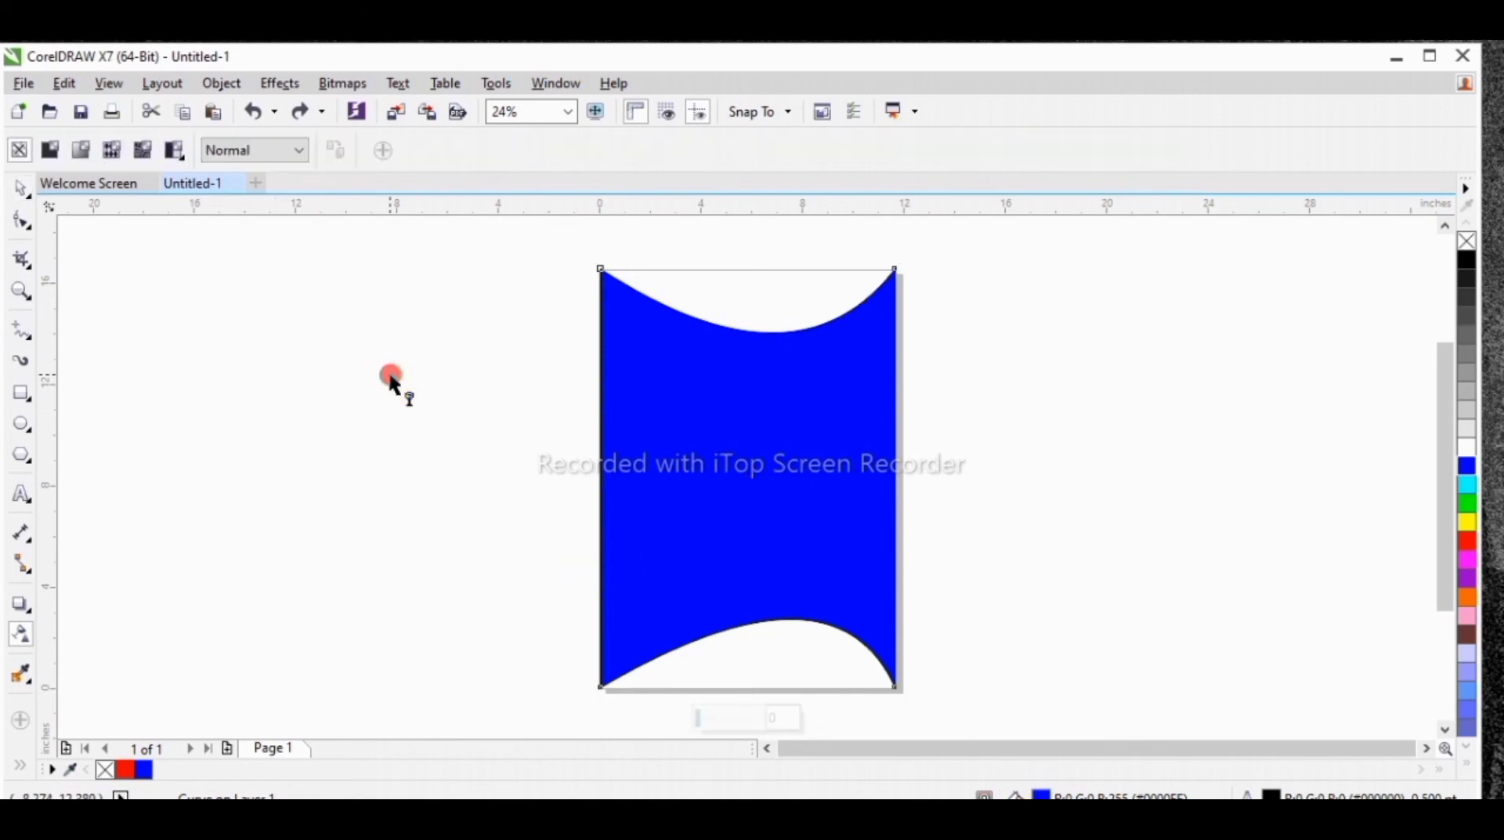
drag(375, 565, 399, 586)
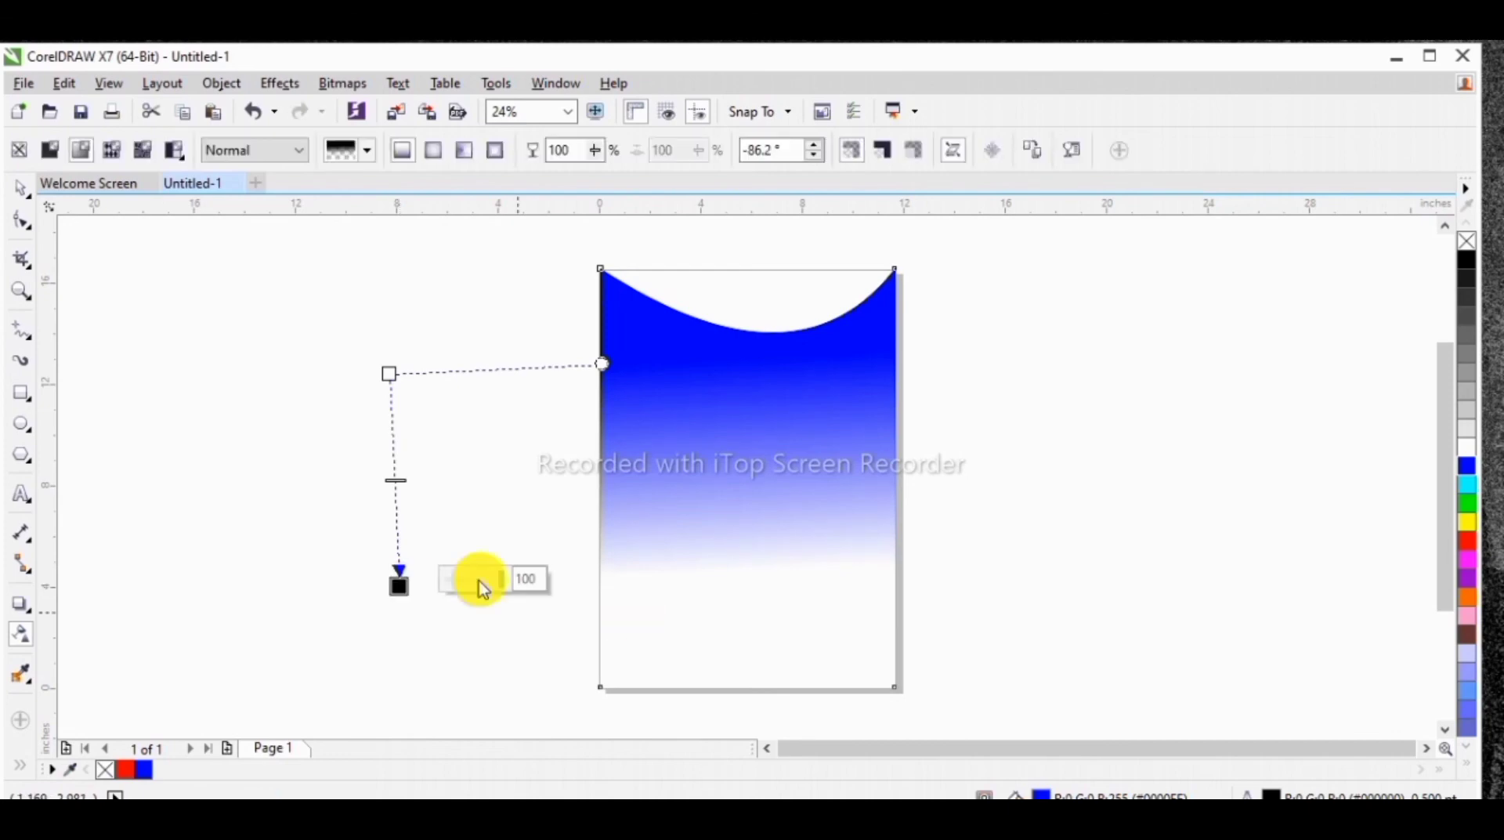
drag(483, 588, 542, 578)
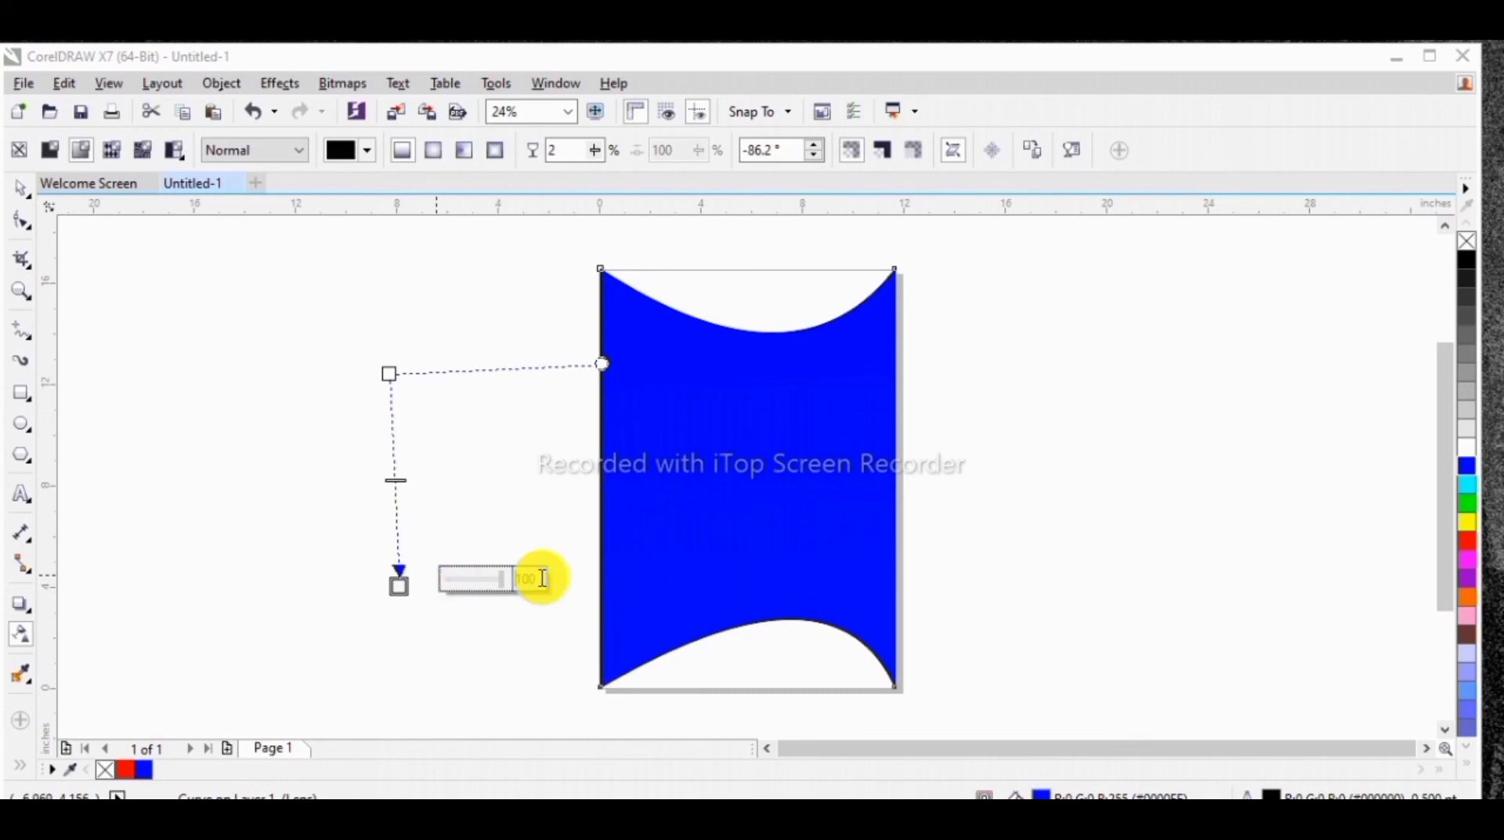
key(Return)
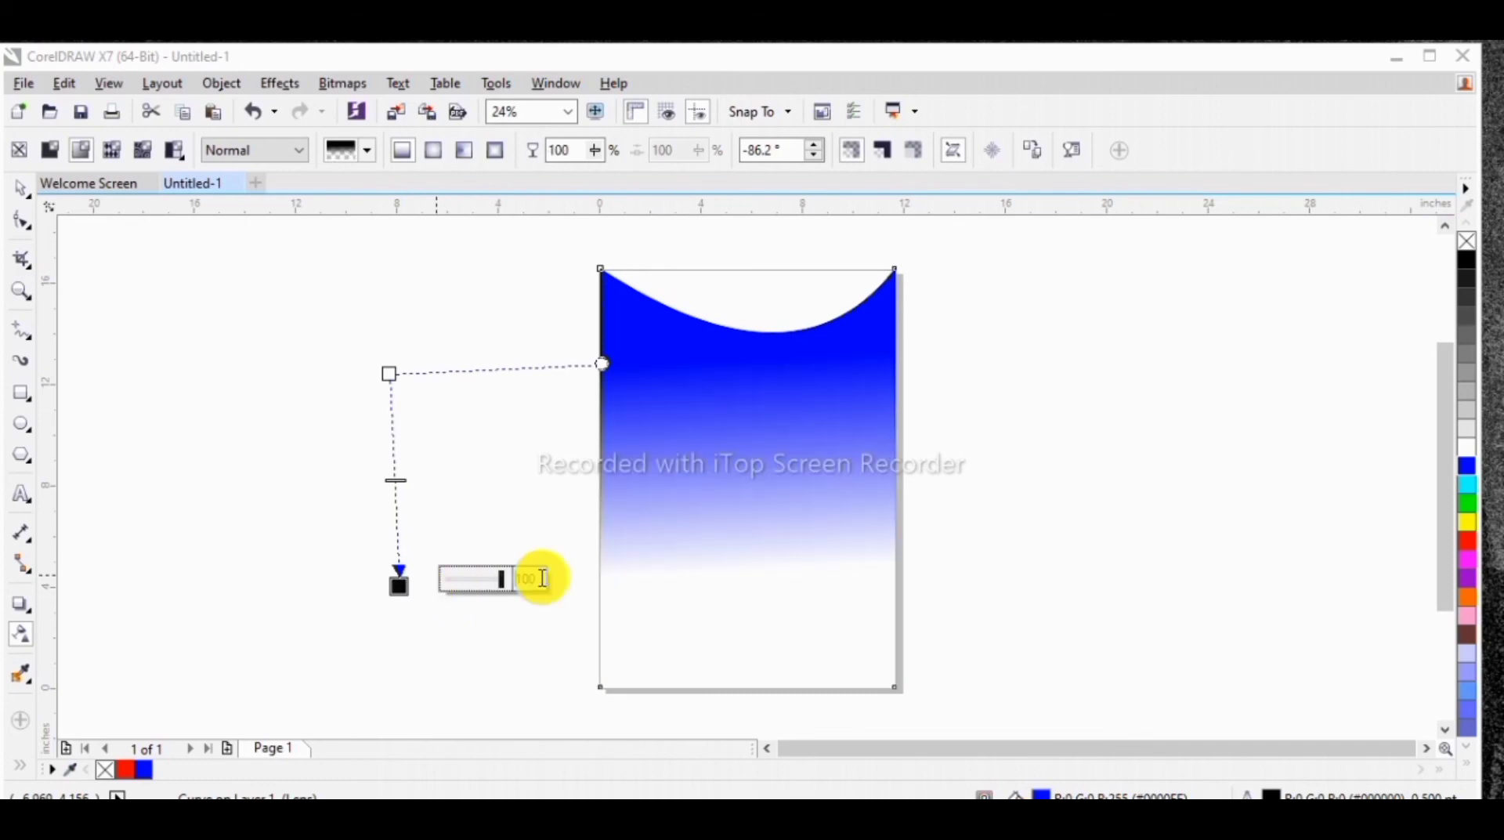